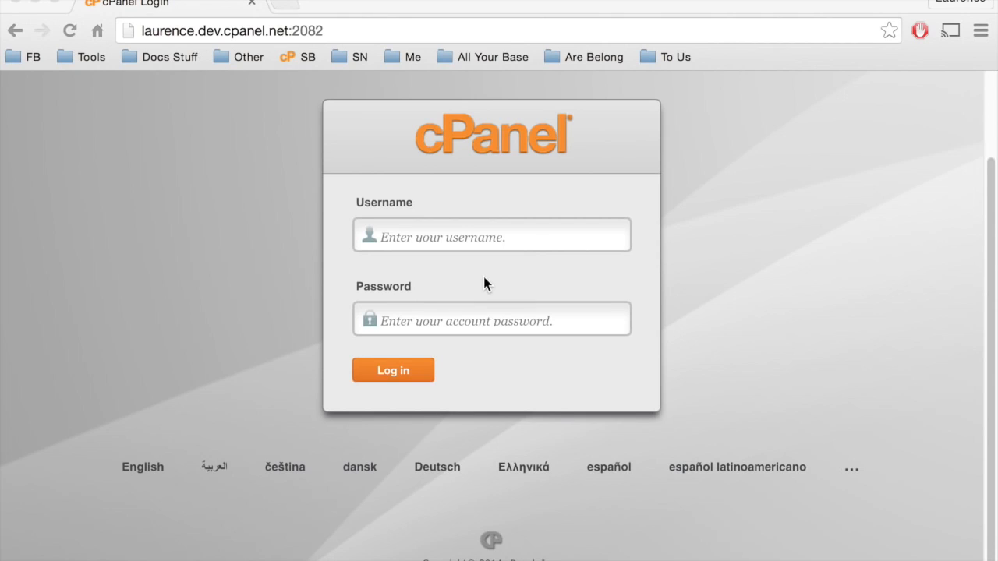
Log in to cPanel with the username example and the account password.
{"action": "left_click", "coordinate": [475, 238]}
{"action": "type", "text": "example•••••••••••"}
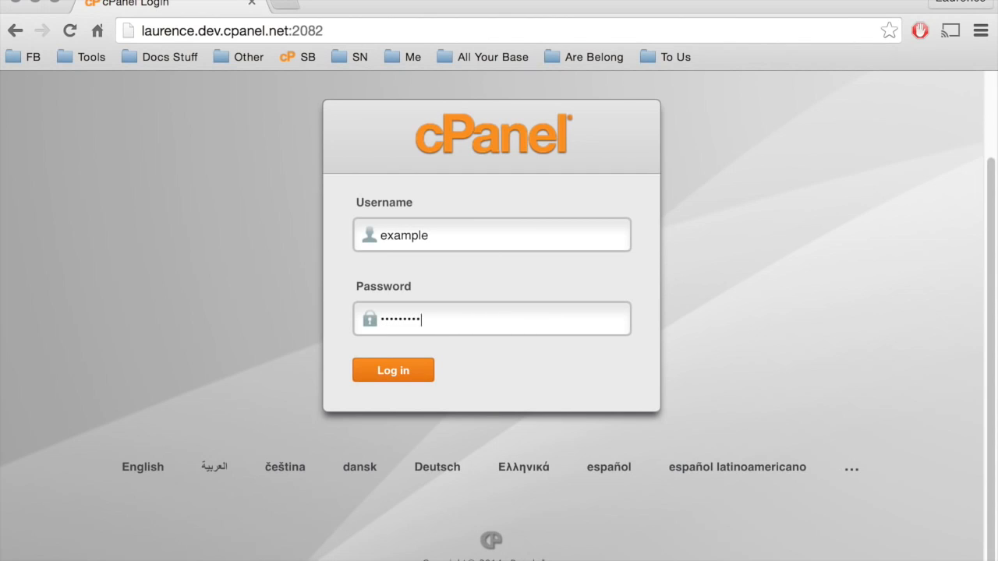
{"action": "left_click", "coordinate": [406, 374]}
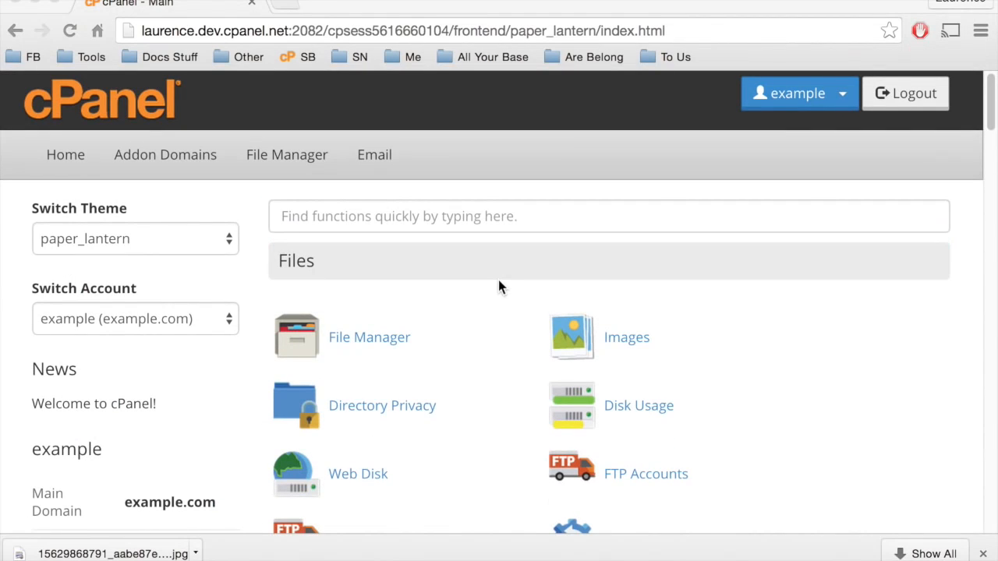
Open BoxTrapper from the Email section of the cPanel home page.
{"action": "scroll", "coordinate": [499, 286], "scroll_direction": "down", "scroll_amount": 4}
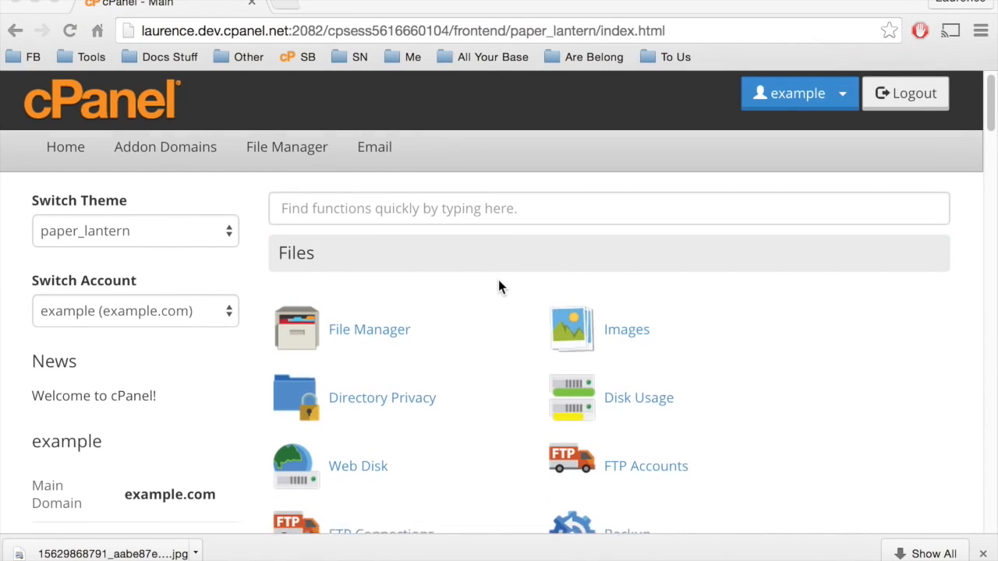
{"action": "scroll", "coordinate": [499, 287], "scroll_direction": "down", "scroll_amount": 6}
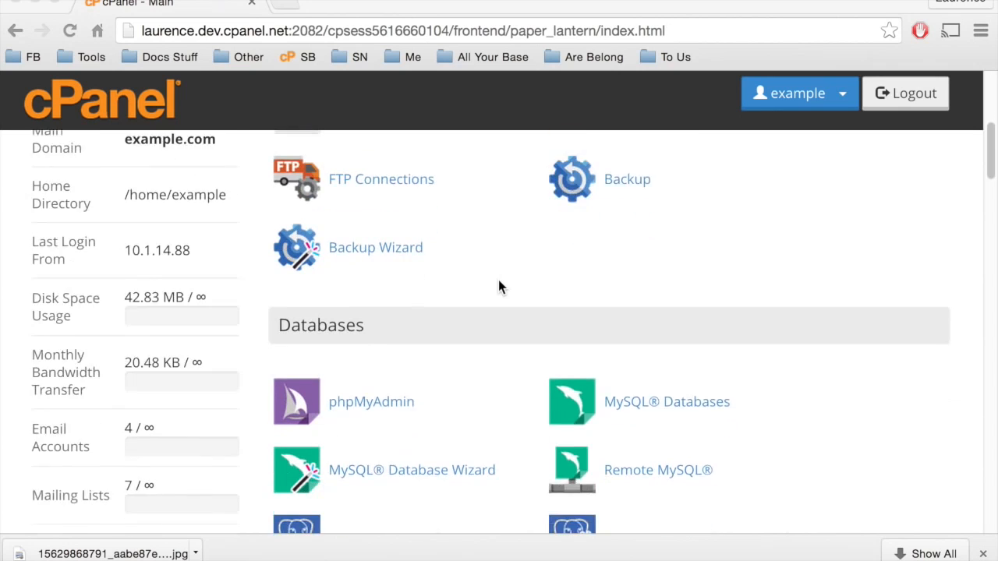
{"action": "scroll", "coordinate": [498, 287], "scroll_direction": "down", "scroll_amount": 6}
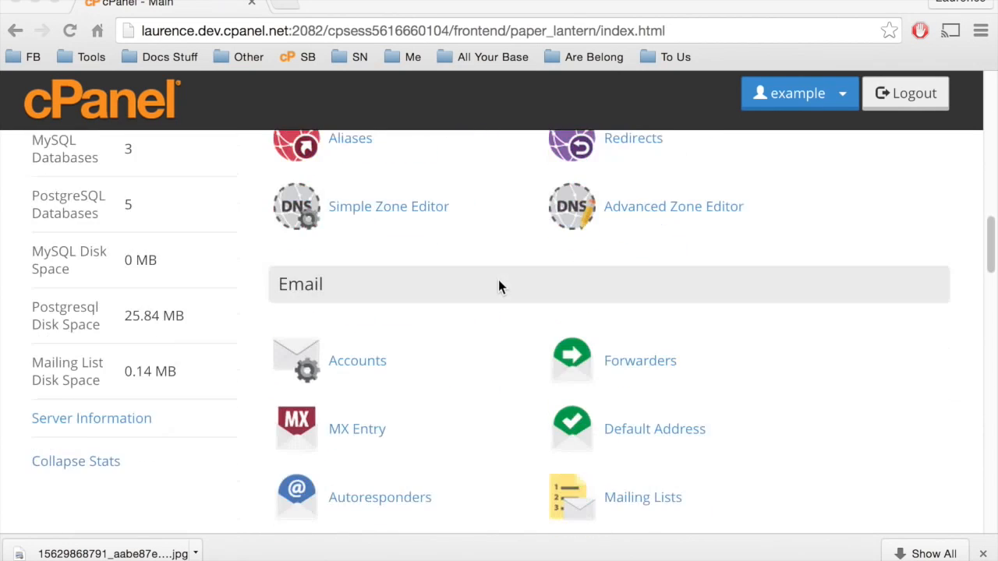
{"action": "scroll", "coordinate": [498, 287], "scroll_direction": "down", "scroll_amount": 2}
{"action": "scroll", "coordinate": [498, 287], "scroll_direction": "down", "scroll_amount": 3}
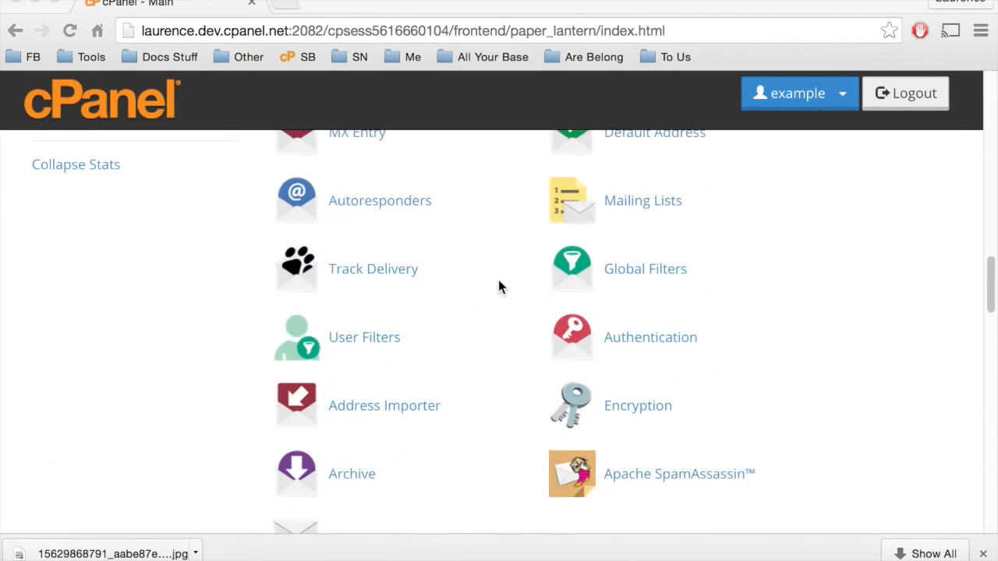
{"action": "scroll", "coordinate": [499, 287], "scroll_direction": "down", "scroll_amount": 2}
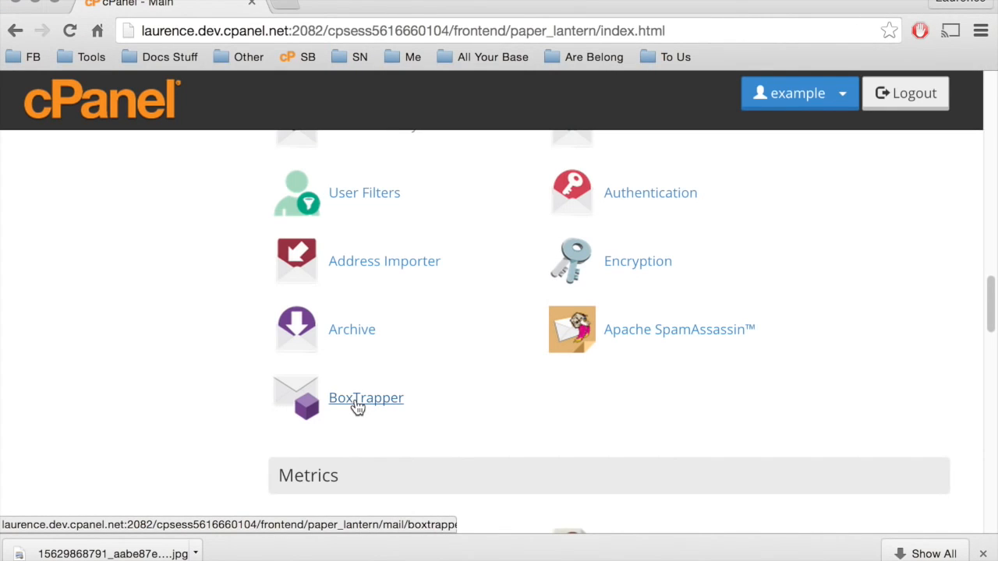
{"action": "left_click", "coordinate": [357, 405]}
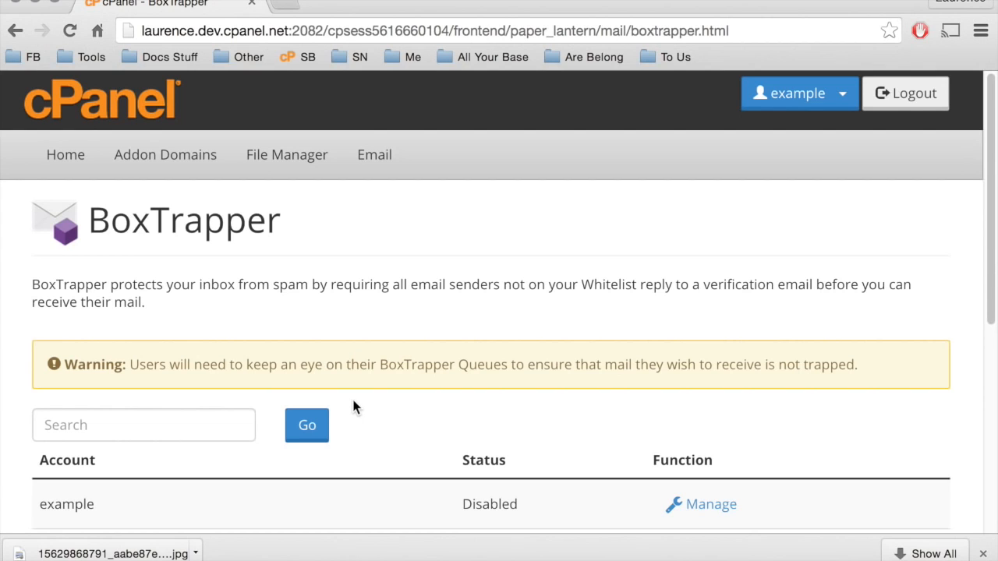
Open the BoxTrapper management page for the email account listed directly below the example account.
{"action": "scroll", "coordinate": [353, 406], "scroll_direction": "down", "scroll_amount": 1}
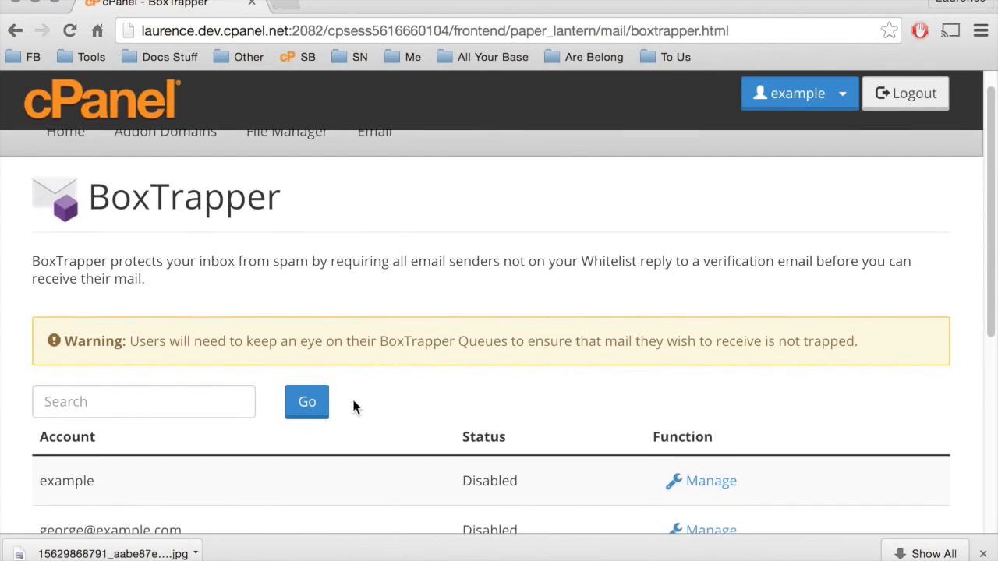
{"action": "scroll", "coordinate": [353, 406], "scroll_direction": "down", "scroll_amount": 1}
{"action": "scroll", "coordinate": [353, 406], "scroll_direction": "down", "scroll_amount": 1}
{"action": "scroll", "coordinate": [353, 407], "scroll_direction": "down", "scroll_amount": 3}
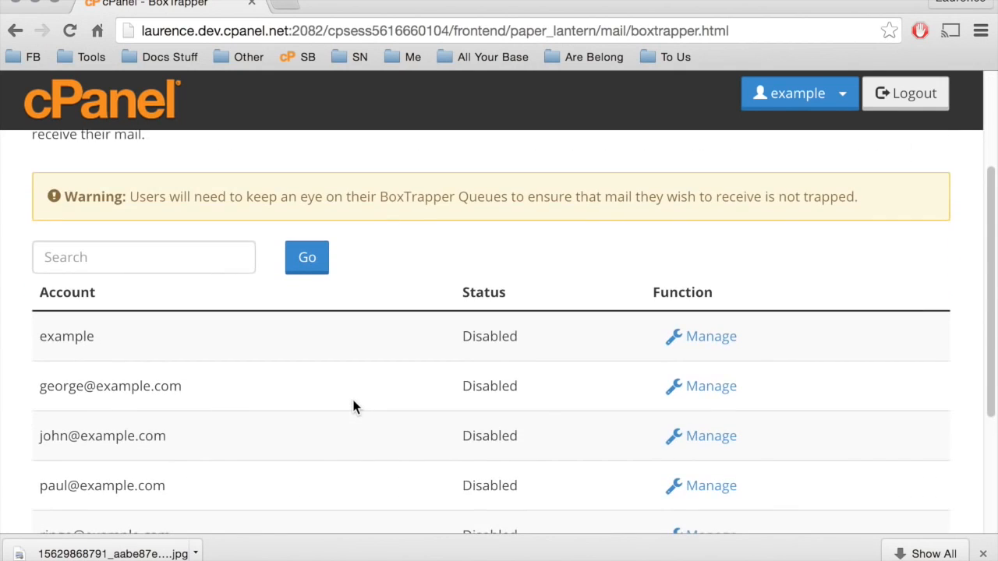
{"action": "scroll", "coordinate": [353, 406], "scroll_direction": "down", "scroll_amount": 2}
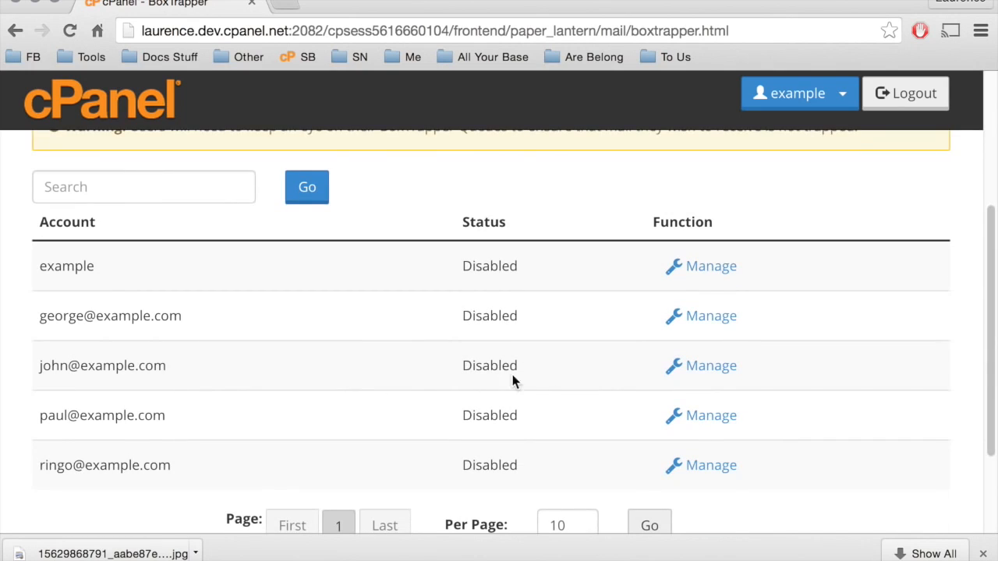
{"action": "left_click", "coordinate": [716, 324]}
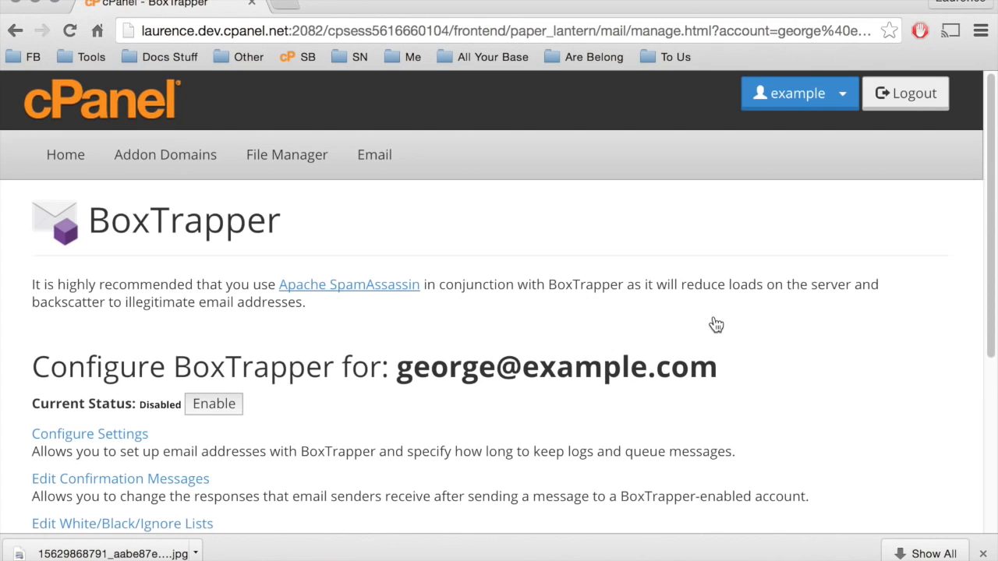
Enable BoxTrapper for this email account and return to its management page.
{"action": "scroll", "coordinate": [716, 325], "scroll_direction": "down", "scroll_amount": 3}
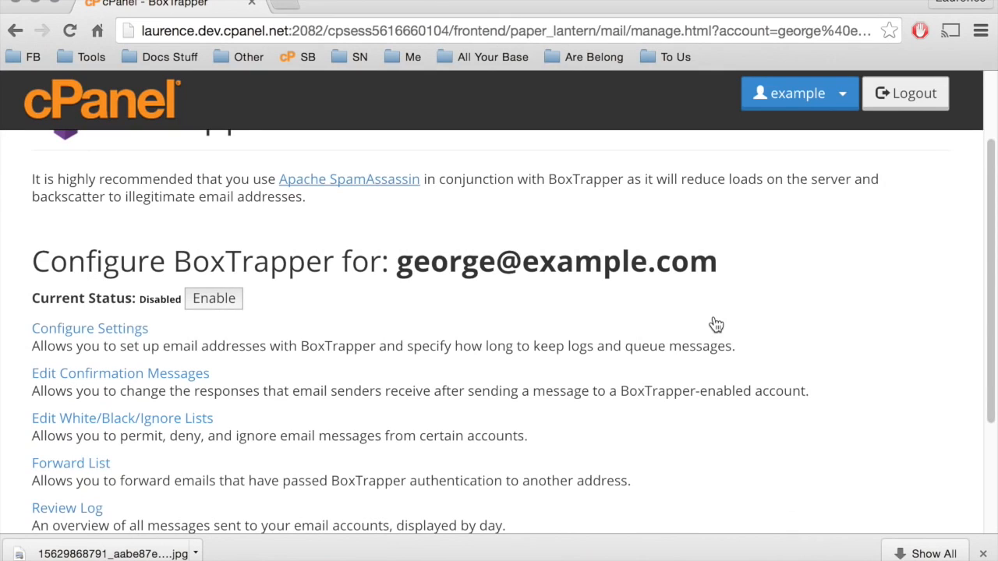
{"action": "left_click", "coordinate": [227, 306]}
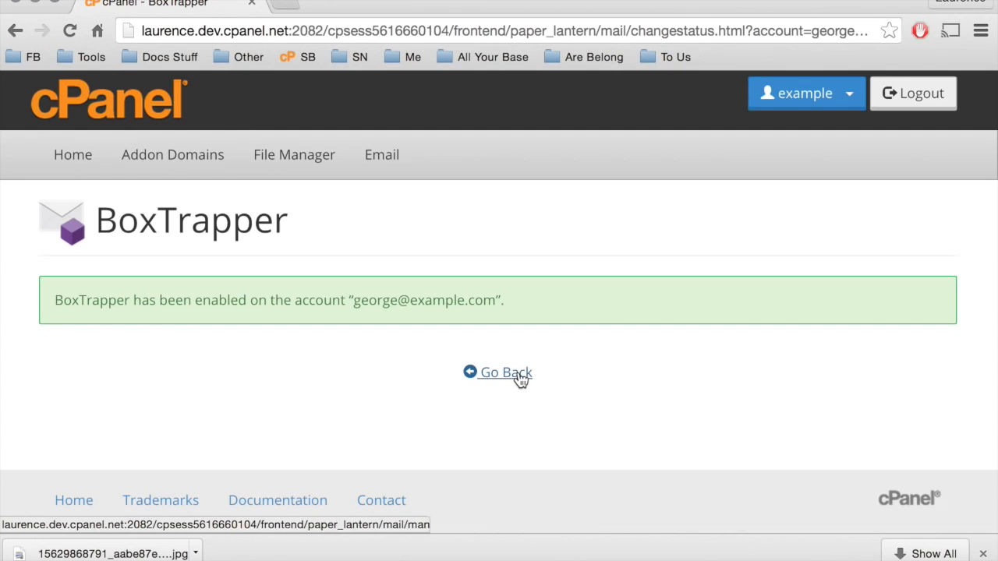
{"action": "left_click", "coordinate": [521, 374]}
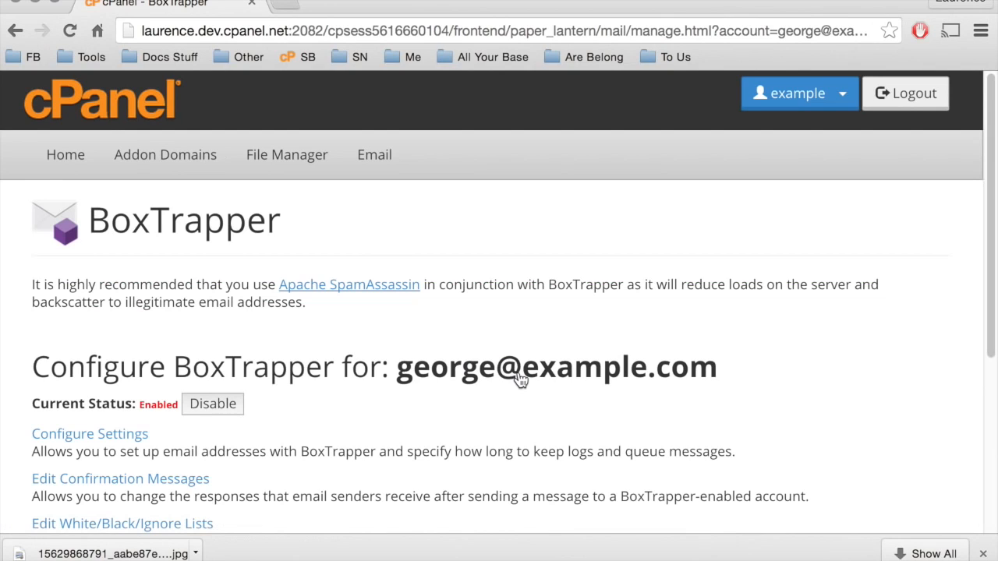
Open the account's BoxTrapper settings and add a second, comma-separated email address to the addresses for this account.
{"action": "scroll", "coordinate": [521, 379], "scroll_direction": "down", "scroll_amount": 3}
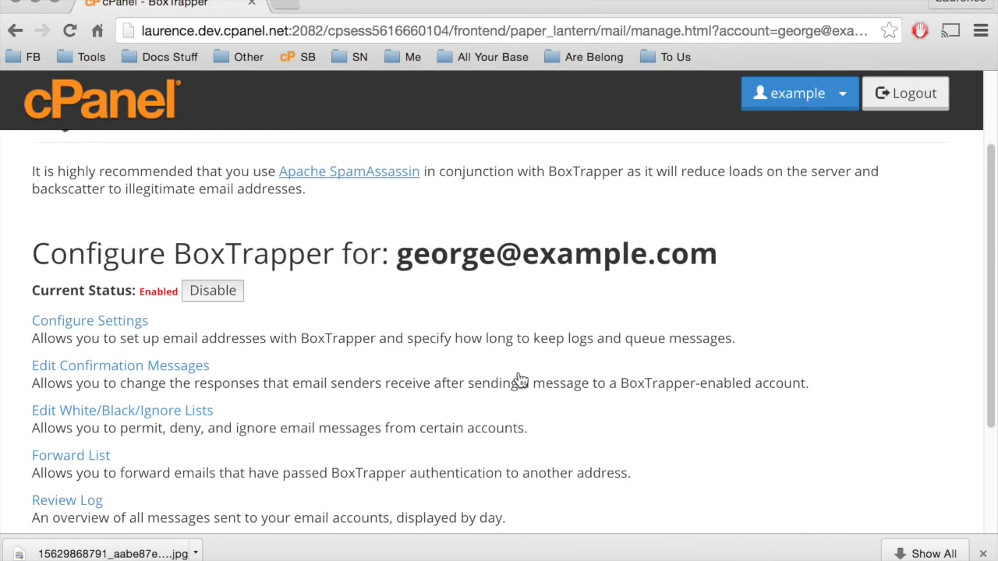
{"action": "left_click", "coordinate": [102, 321]}
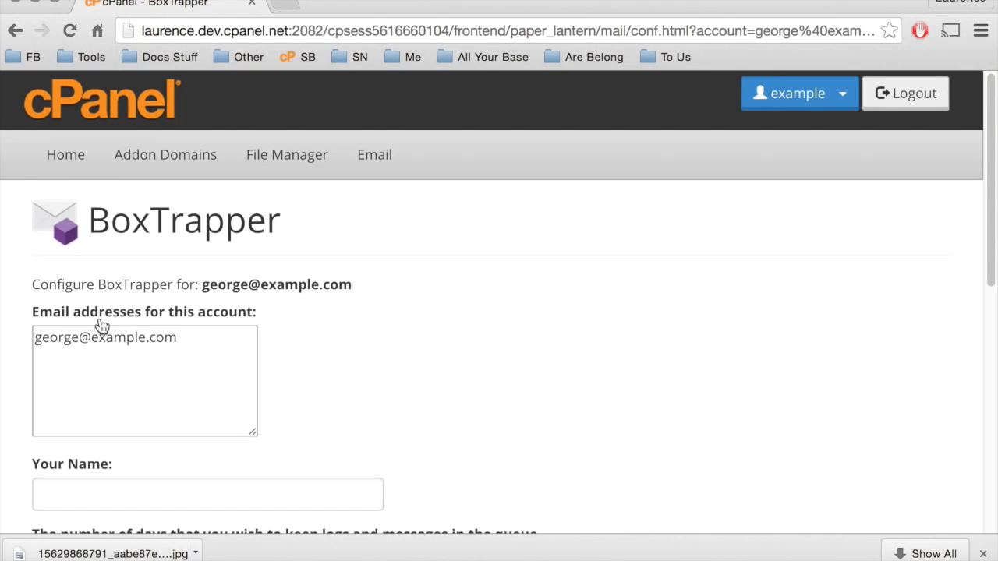
{"action": "scroll", "coordinate": [100, 325], "scroll_direction": "down", "scroll_amount": 1}
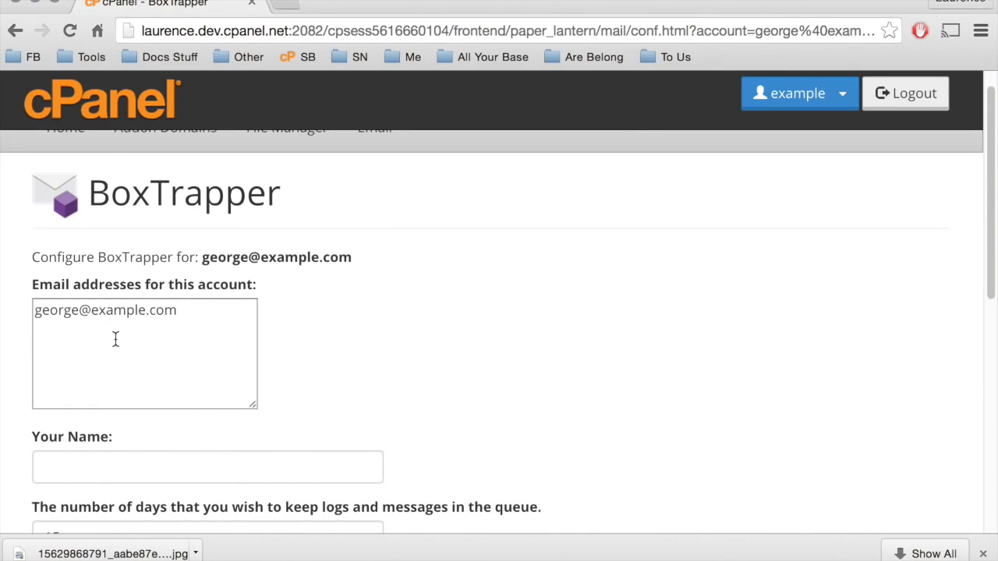
{"action": "left_click", "coordinate": [187, 341]}
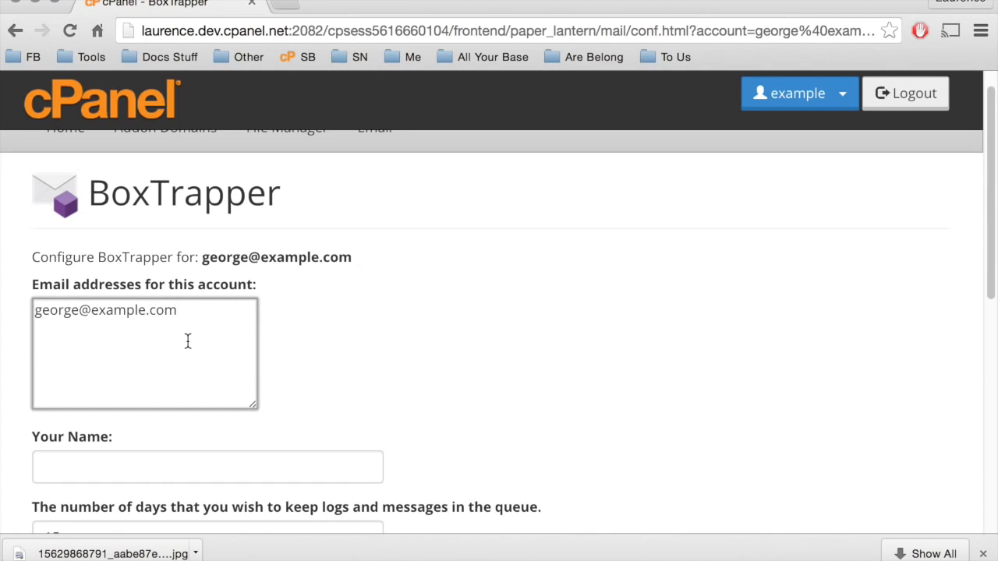
{"action": "type", "text": ", fab@example.com"}
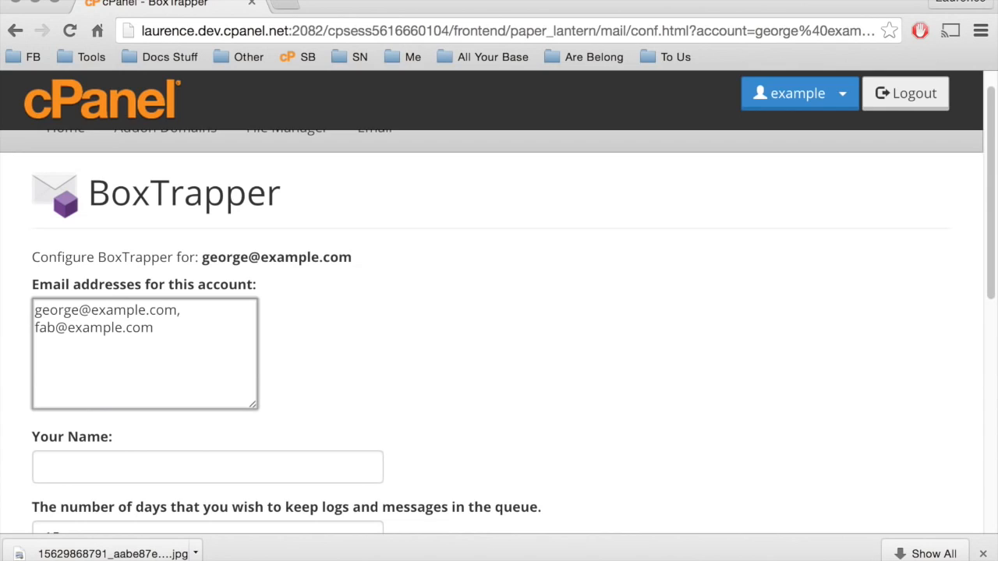
Enter the account owner's full name as the name in the BoxTrapper settings.
{"action": "scroll", "coordinate": [497, 311], "scroll_direction": "down", "scroll_amount": 1}
{"action": "left_click", "coordinate": [223, 457]}
{"action": "type", "text": "Ge"}
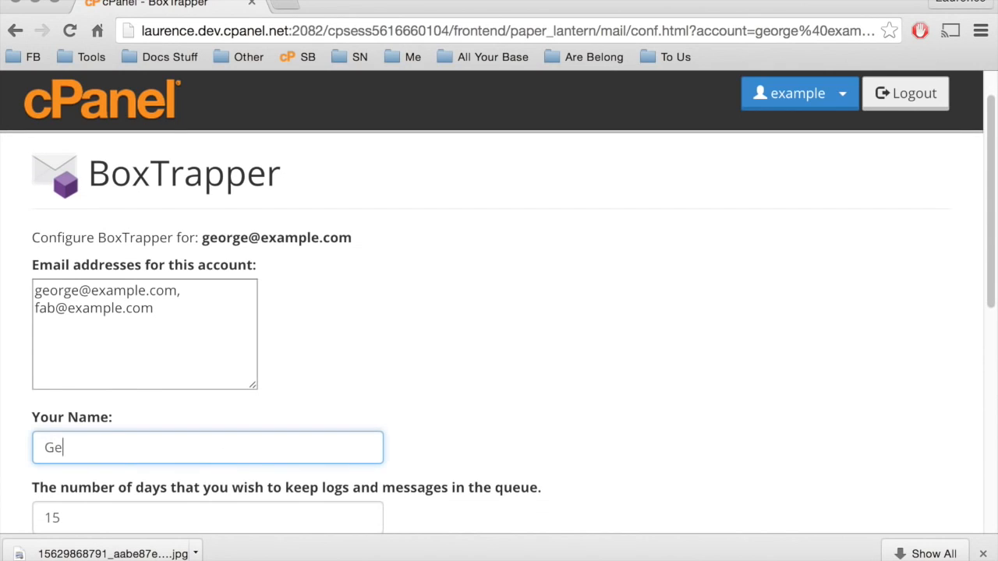
{"action": "type", "text": "orge Harrison"}
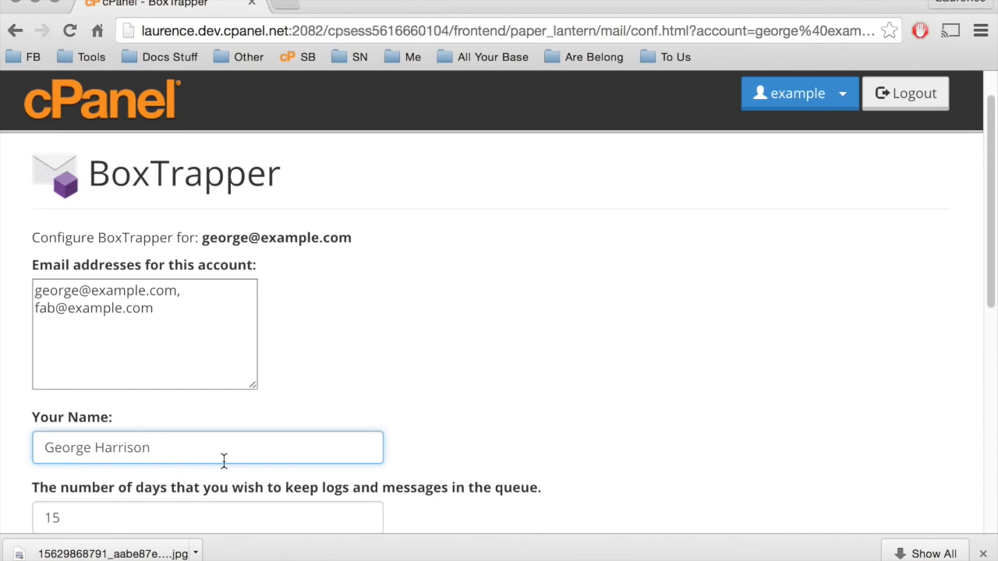
Set the number of days to keep logs and messages in the queue to 21.
{"action": "scroll", "coordinate": [223, 460], "scroll_direction": "down", "scroll_amount": 3}
{"action": "left_click", "coordinate": [221, 463]}
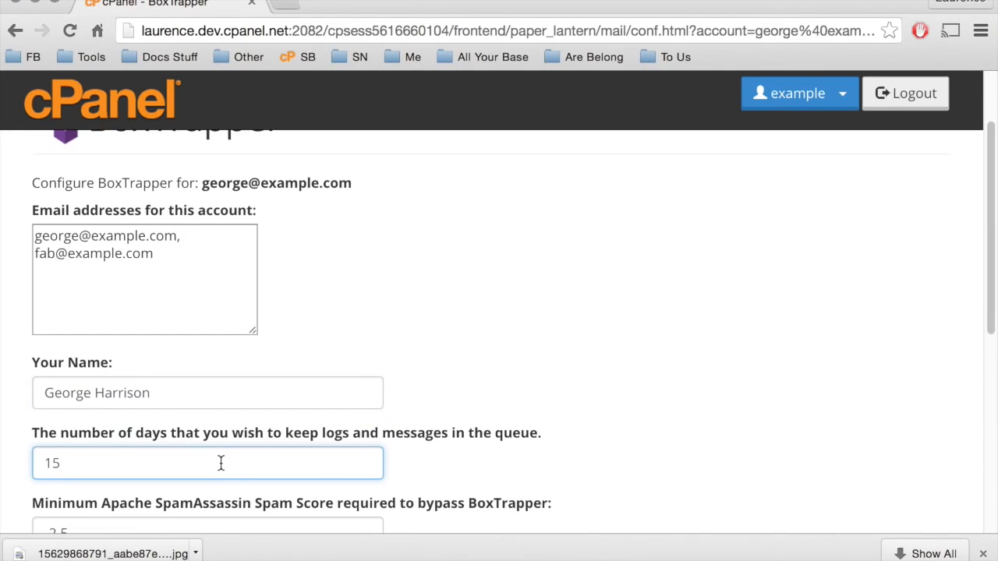
{"action": "key", "text": "BackSpace"}
{"action": "key", "text": "BackSpace"}
{"action": "type", "text": "21"}
{"action": "key", "text": "Tab"}
Save the BoxTrapper settings with a minimum SpamAssassin score of -2.5 and both automatic whitelisting options enabled.
{"action": "scroll", "coordinate": [226, 459], "scroll_direction": "down", "scroll_amount": 2}
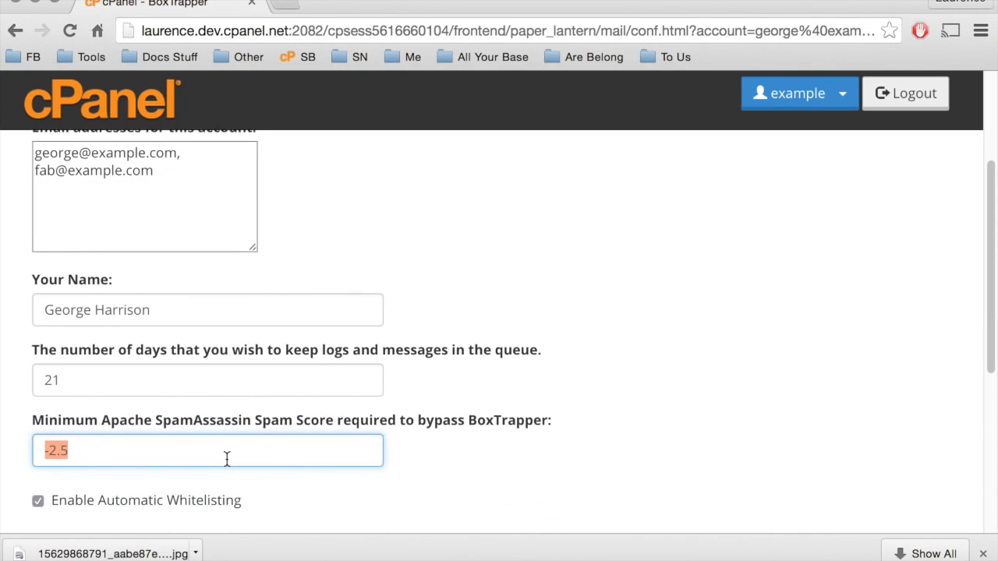
{"action": "scroll", "coordinate": [226, 459], "scroll_direction": "down", "scroll_amount": 1}
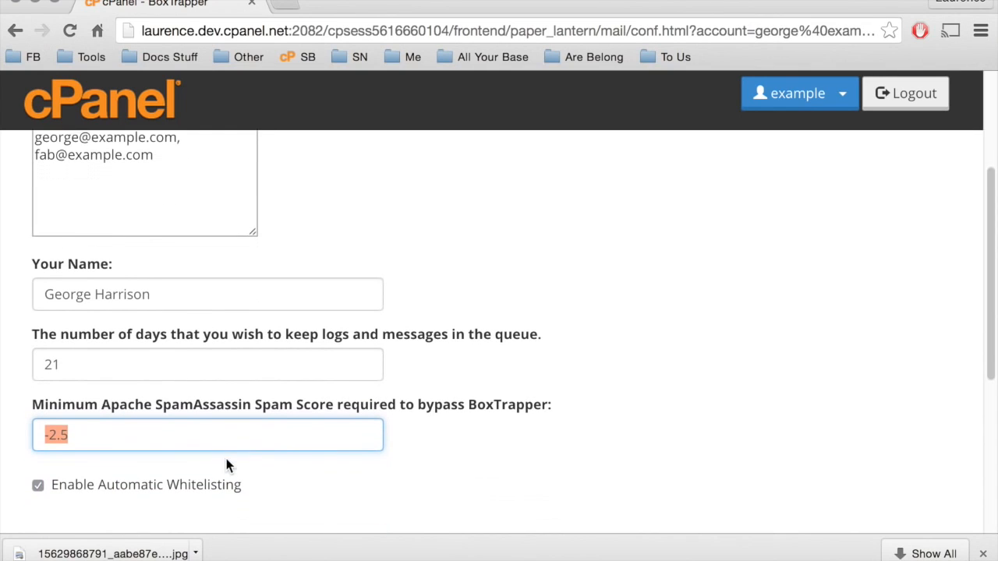
{"action": "scroll", "coordinate": [226, 464], "scroll_direction": "down", "scroll_amount": 2}
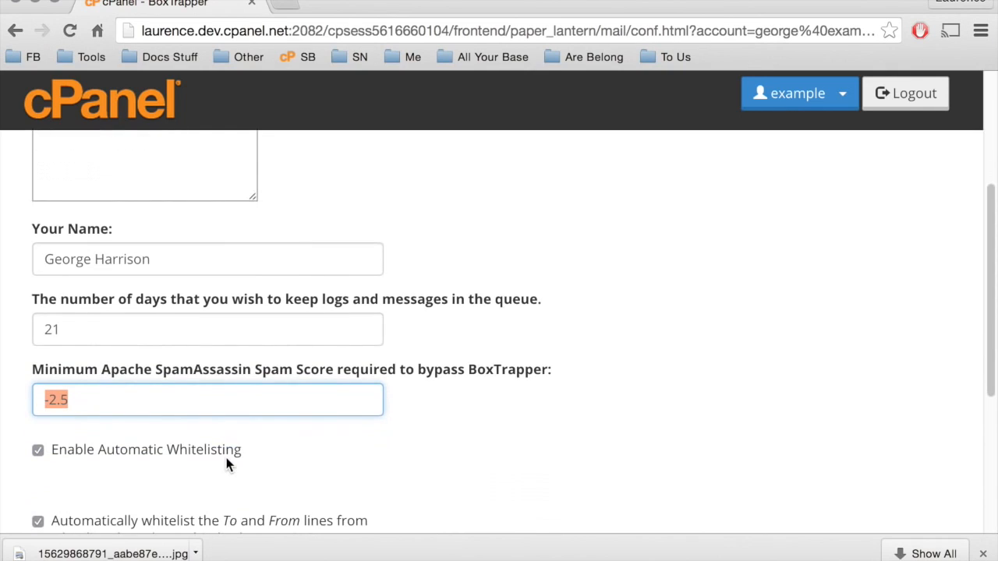
{"action": "left_click", "coordinate": [220, 403]}
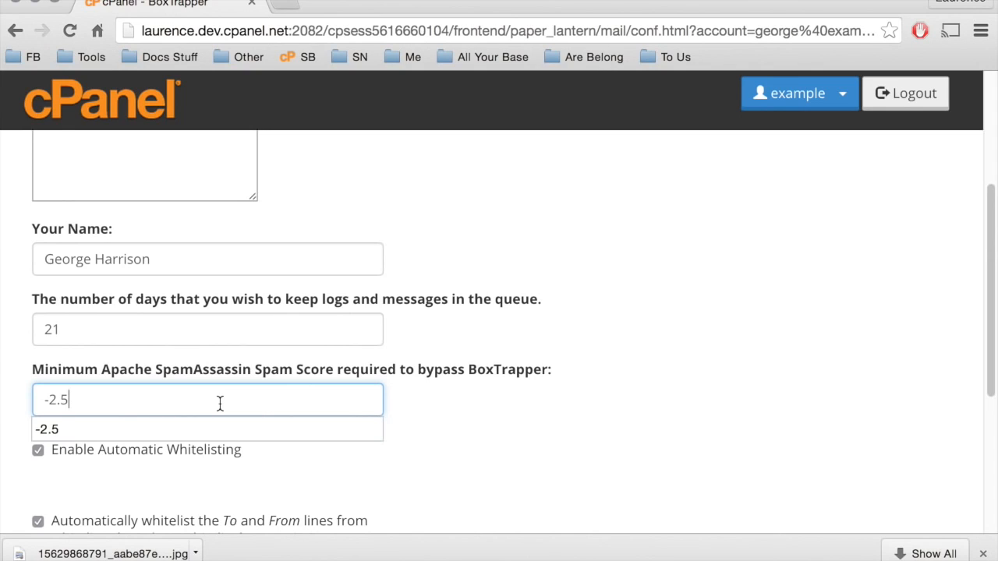
{"action": "left_click", "coordinate": [251, 475]}
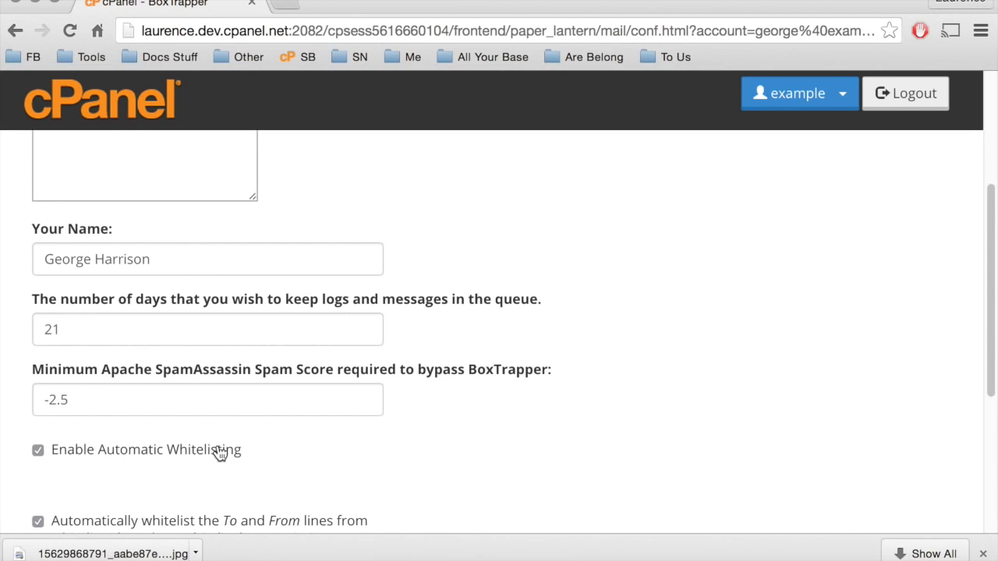
{"action": "scroll", "coordinate": [219, 454], "scroll_direction": "down", "scroll_amount": 3}
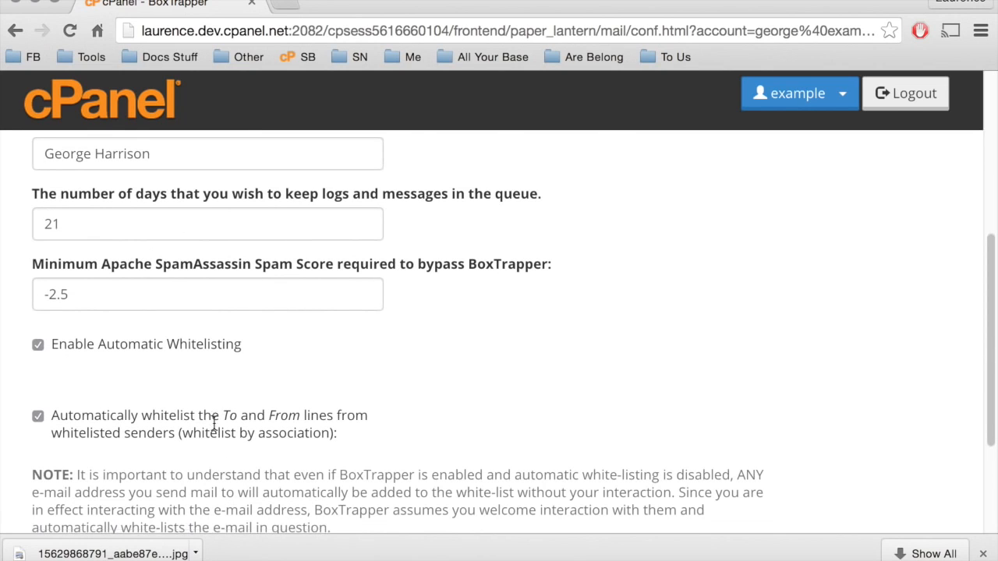
{"action": "scroll", "coordinate": [214, 423], "scroll_direction": "down", "scroll_amount": 3}
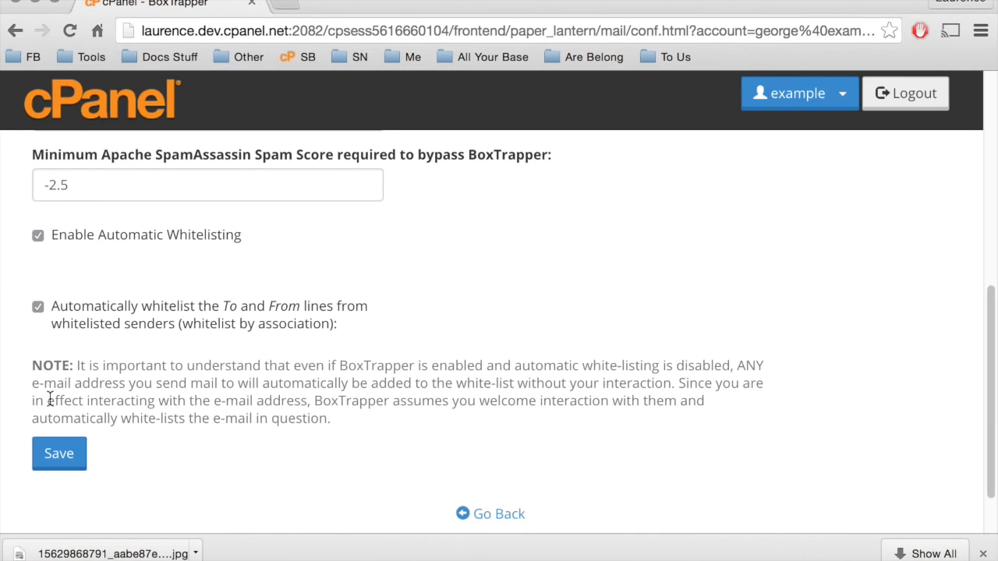
{"action": "left_click", "coordinate": [65, 463]}
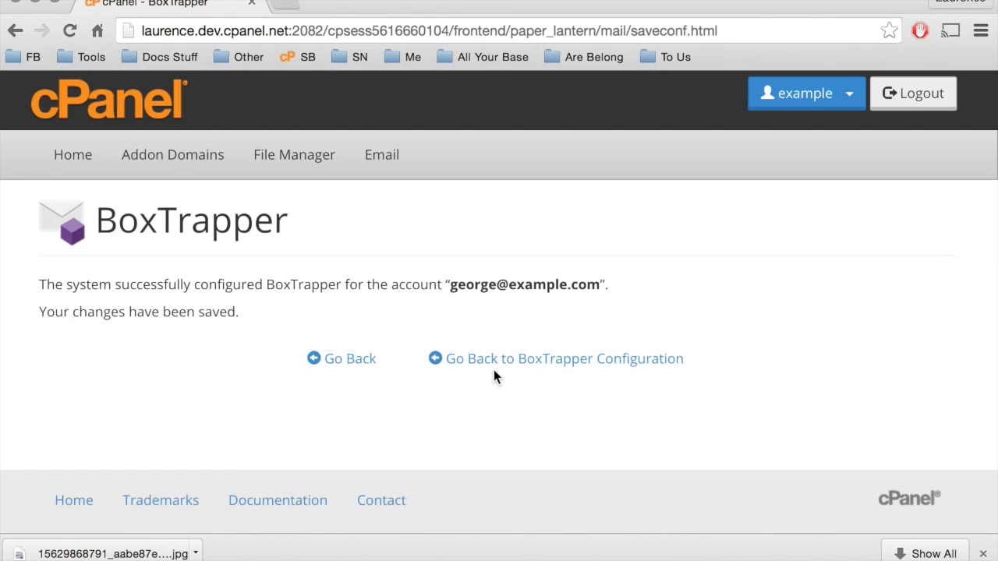
Return to the account's BoxTrapper management page and open its list of editable confirmation messages.
{"action": "left_click", "coordinate": [350, 366]}
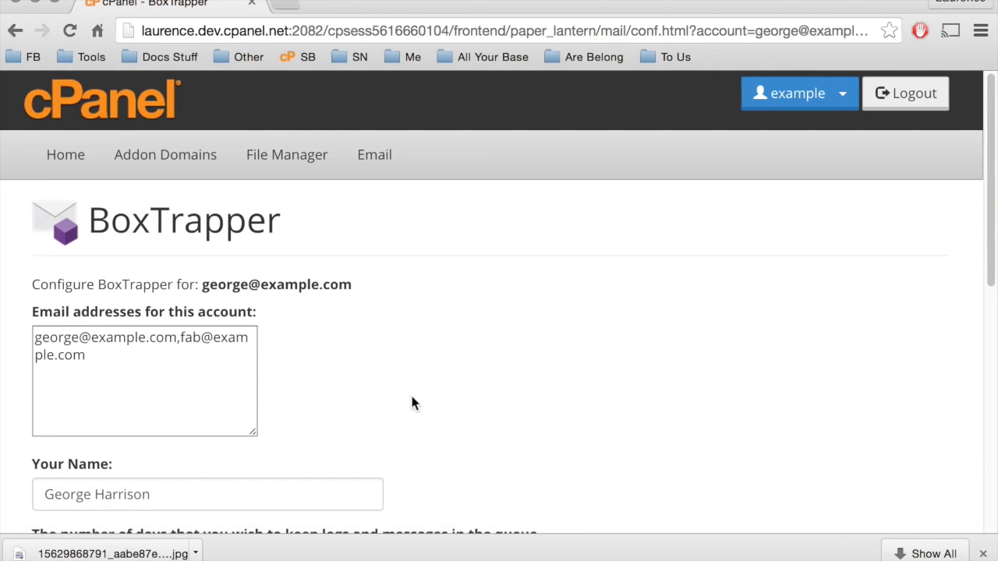
{"action": "scroll", "coordinate": [403, 400], "scroll_direction": "down", "scroll_amount": 10}
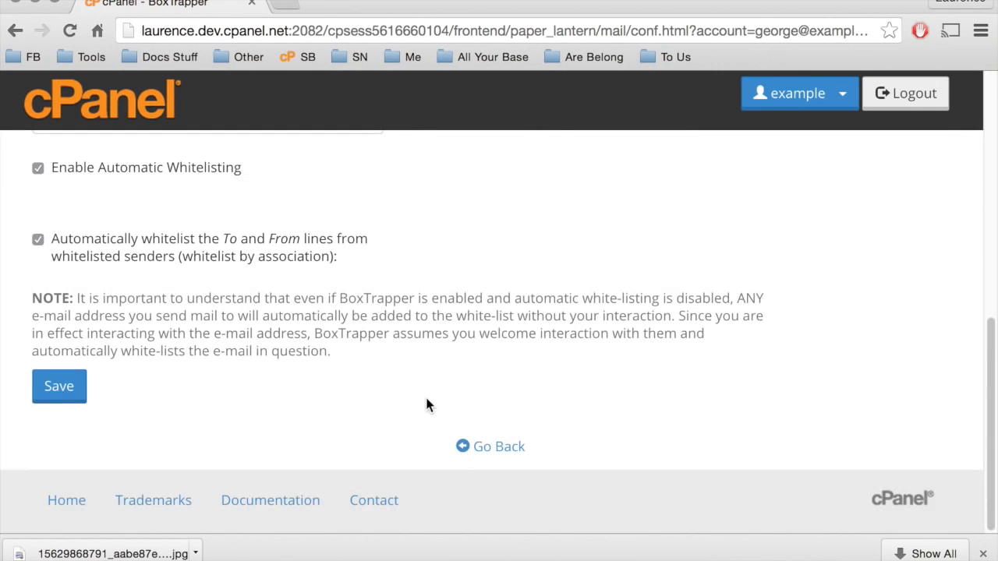
{"action": "left_click", "coordinate": [496, 446]}
{"action": "scroll", "coordinate": [495, 454], "scroll_direction": "down", "scroll_amount": 3}
{"action": "scroll", "coordinate": [496, 454], "scroll_direction": "down", "scroll_amount": 2}
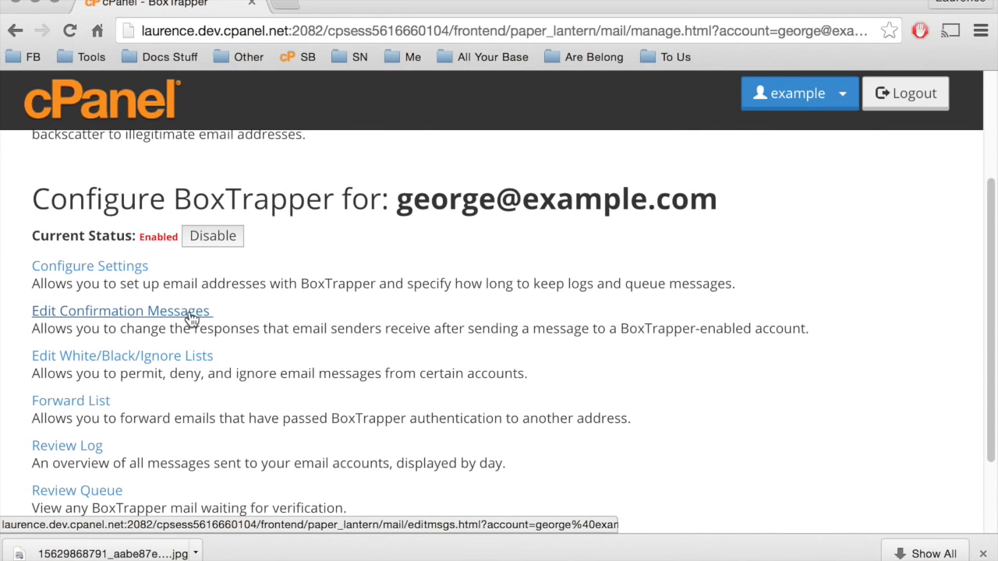
{"action": "left_click", "coordinate": [192, 316]}
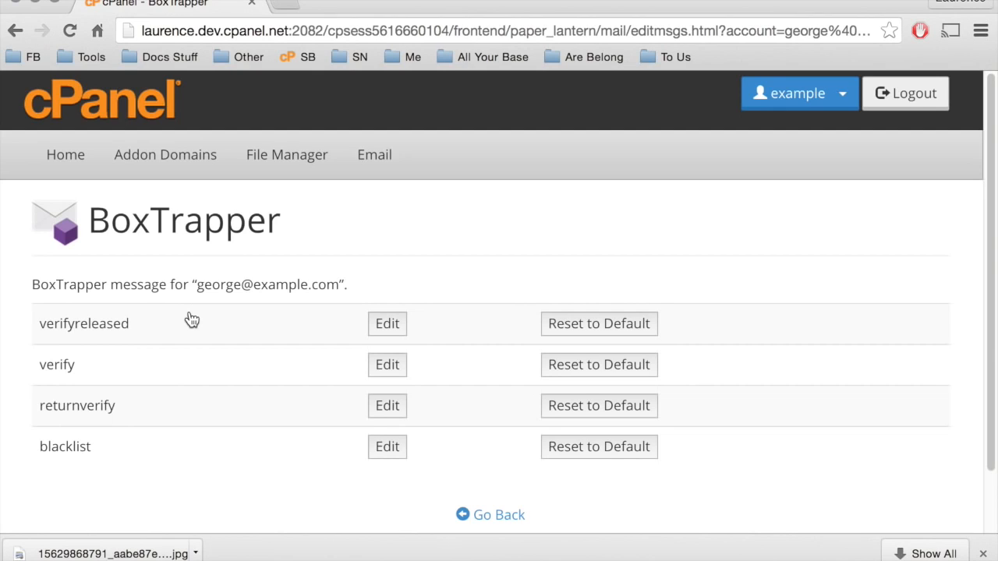
Open the verifyreleased confirmation message for editing and go through its text.
{"action": "scroll", "coordinate": [192, 319], "scroll_direction": "down", "scroll_amount": 1}
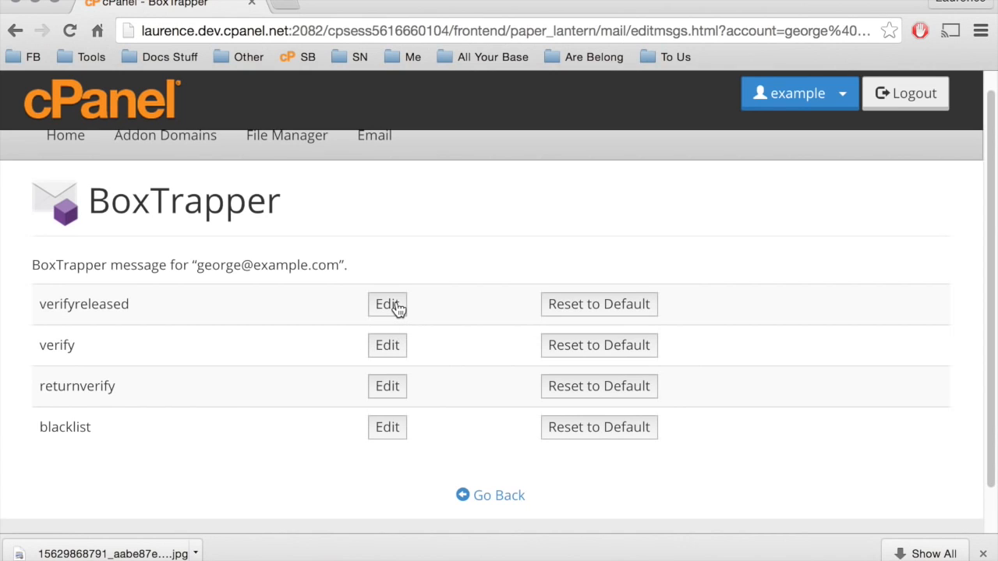
{"action": "left_click", "coordinate": [397, 309]}
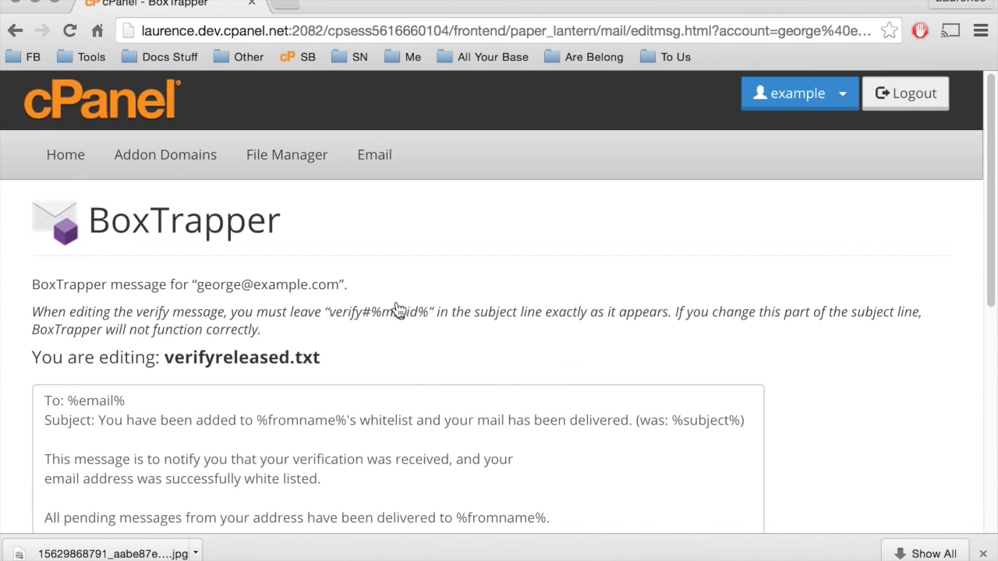
{"action": "scroll", "coordinate": [398, 308], "scroll_direction": "down", "scroll_amount": 1}
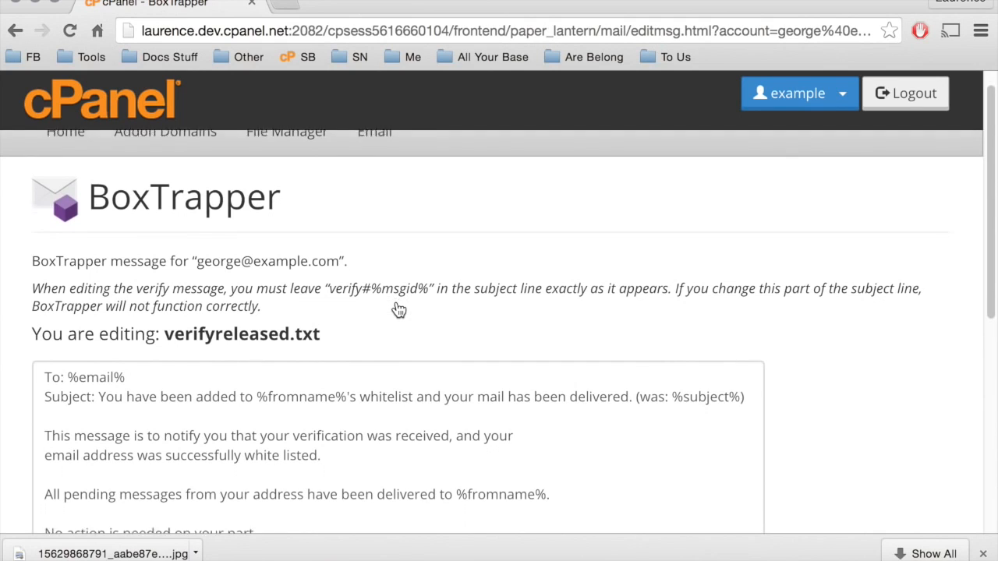
{"action": "scroll", "coordinate": [399, 310], "scroll_direction": "down", "scroll_amount": 2}
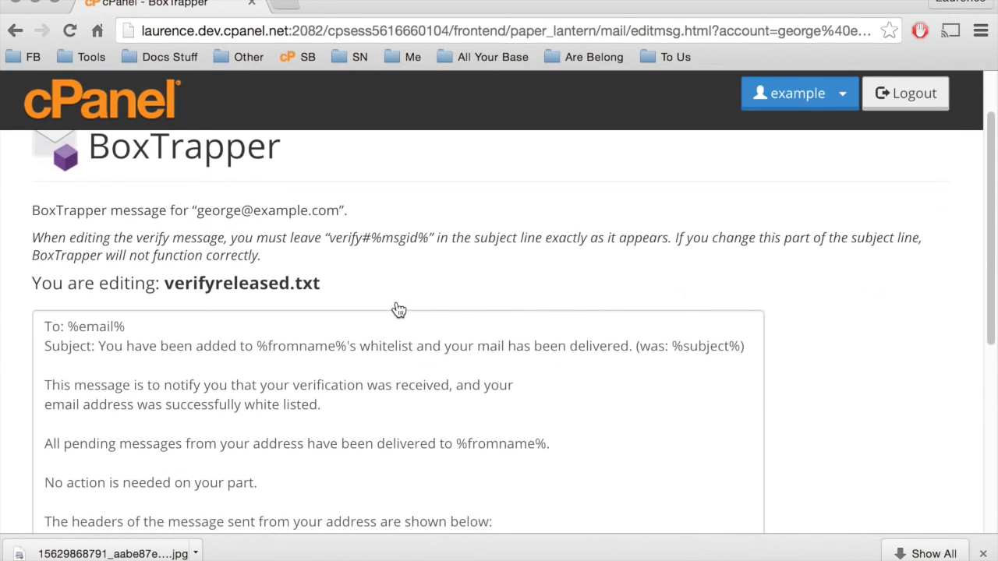
{"action": "scroll", "coordinate": [398, 310], "scroll_direction": "down", "scroll_amount": 2}
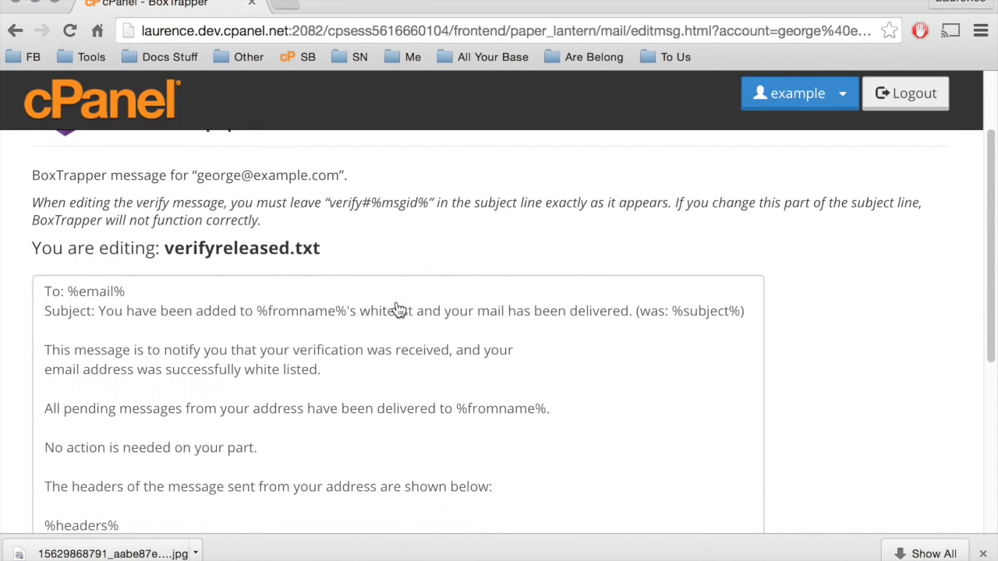
{"action": "scroll", "coordinate": [398, 309], "scroll_direction": "down", "scroll_amount": 3}
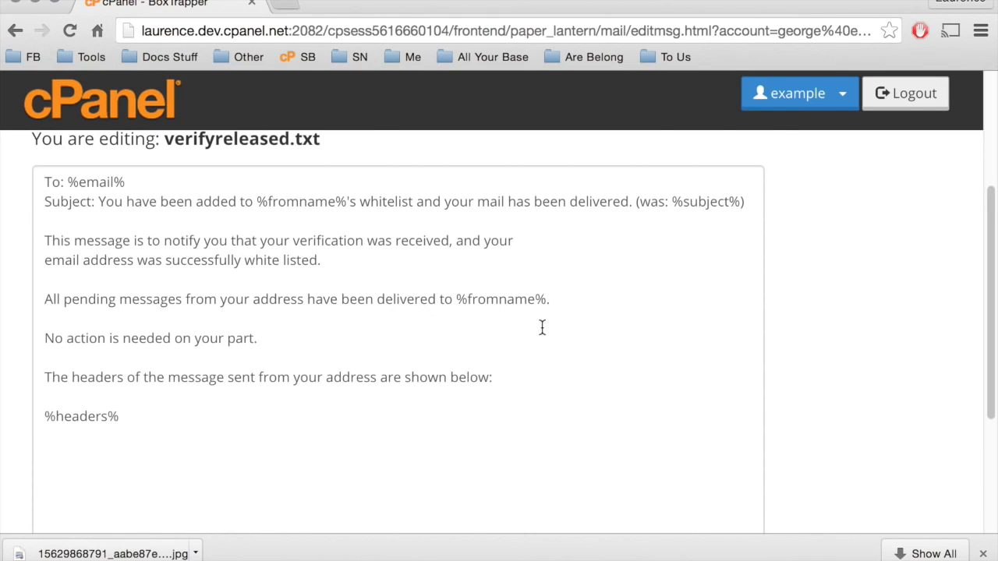
Add the line "All things must pass." after the pending-messages paragraph in the verifyreleased message and save it.
{"action": "left_click", "coordinate": [571, 297]}
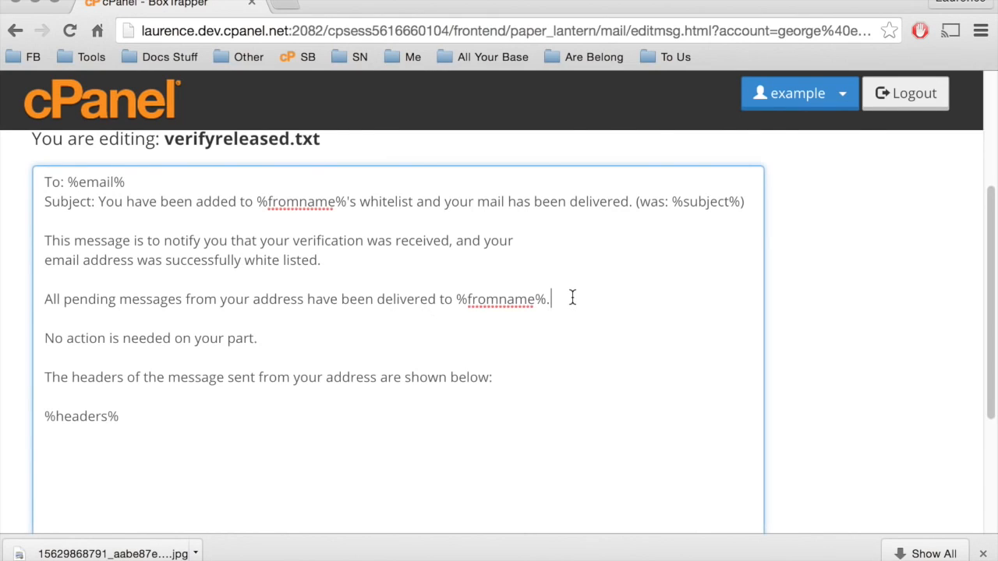
{"action": "key", "text": "Return"}
{"action": "key", "text": "Return"}
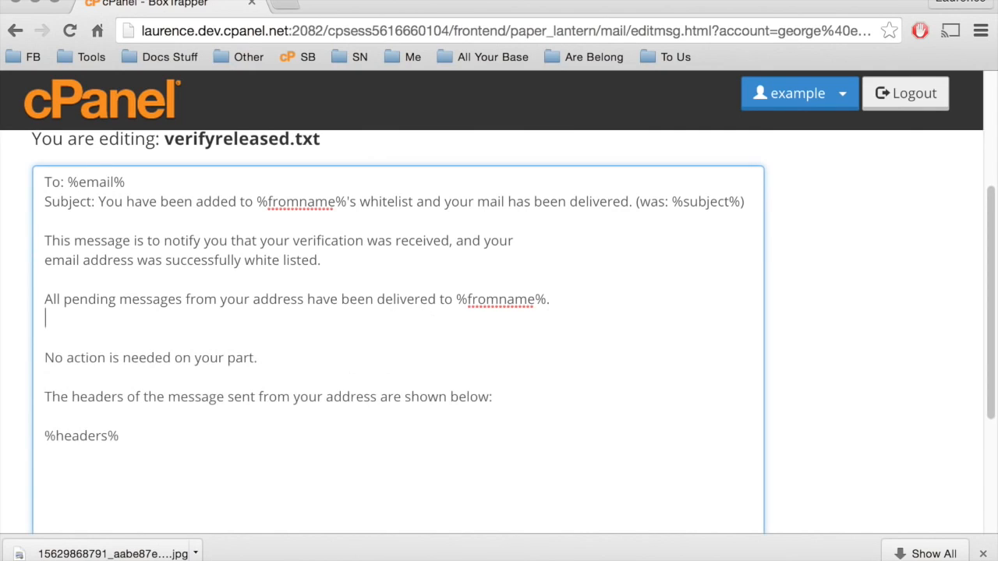
{"action": "type", "text": "All th"}
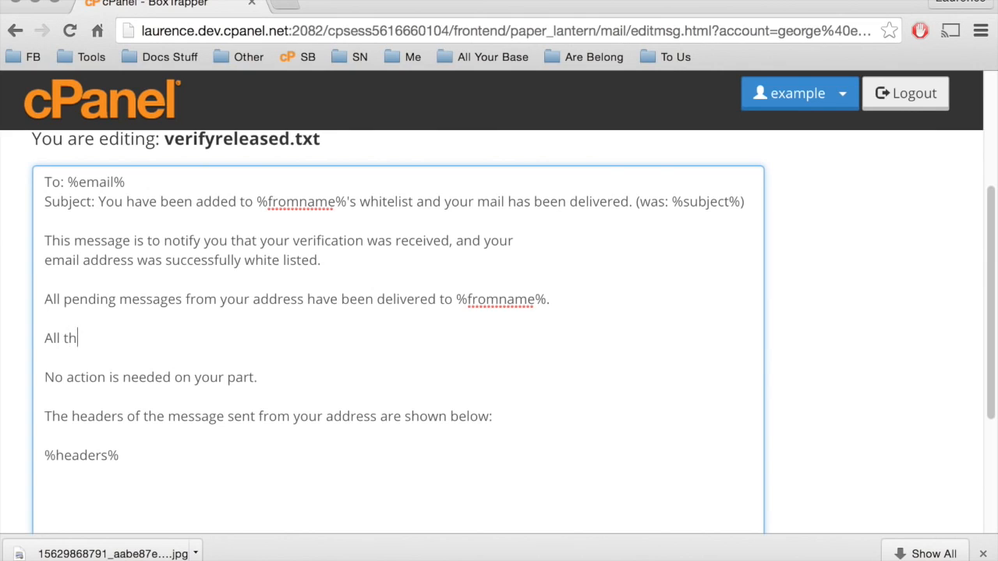
{"action": "type", "text": "ings must pass."}
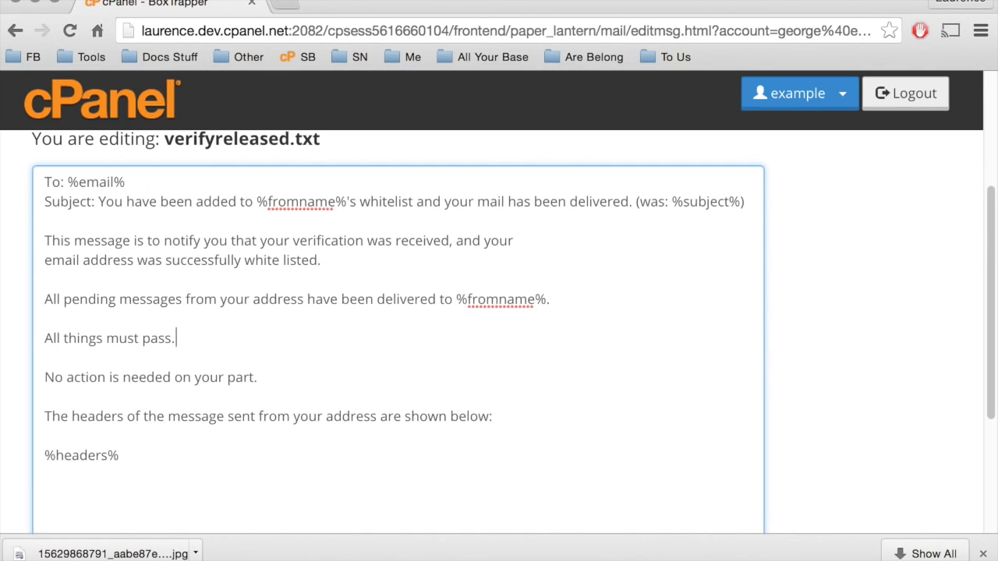
{"action": "scroll", "coordinate": [425, 398], "scroll_direction": "down", "scroll_amount": 1}
{"action": "scroll", "coordinate": [424, 398], "scroll_direction": "down", "scroll_amount": 5}
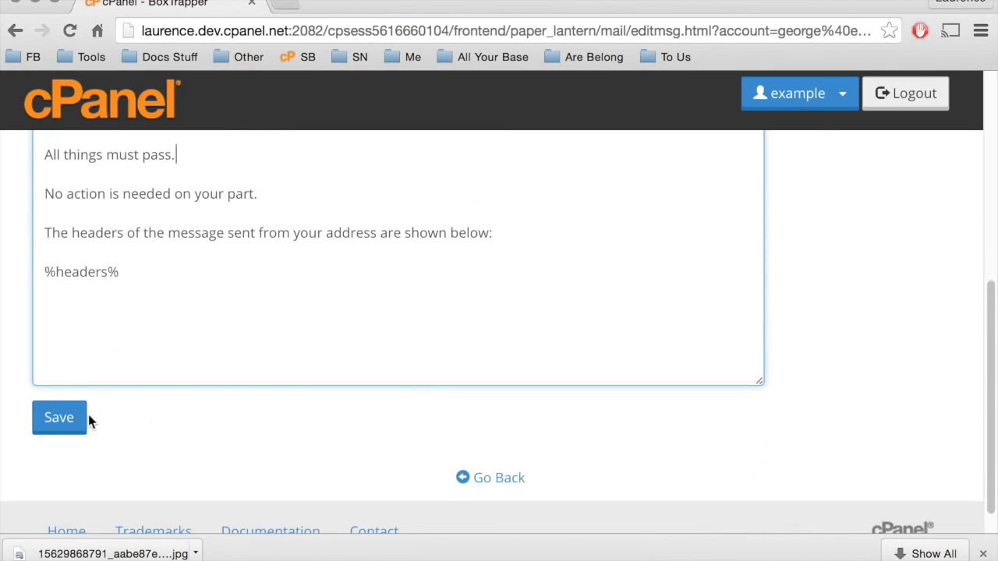
{"action": "left_click", "coordinate": [48, 421]}
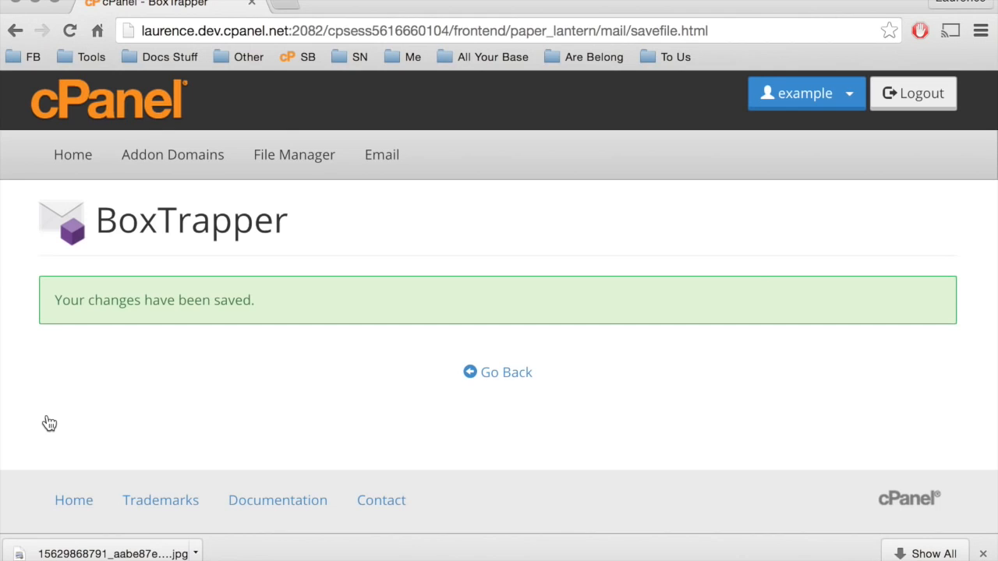
Go back to the account's confirmation messages and reset the verifyreleased message to its default.
{"action": "left_click", "coordinate": [500, 374]}
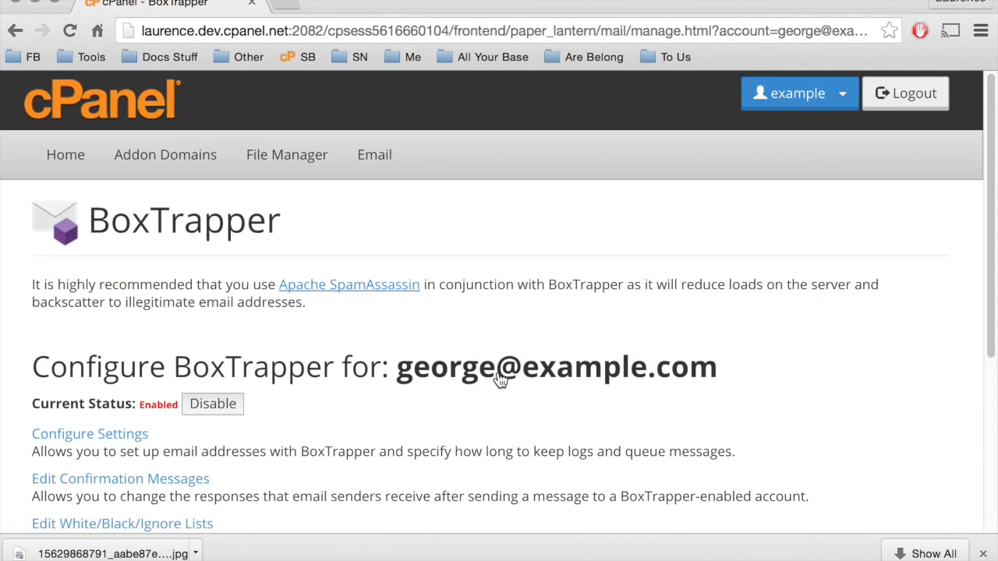
{"action": "scroll", "coordinate": [500, 380], "scroll_direction": "down", "scroll_amount": 3}
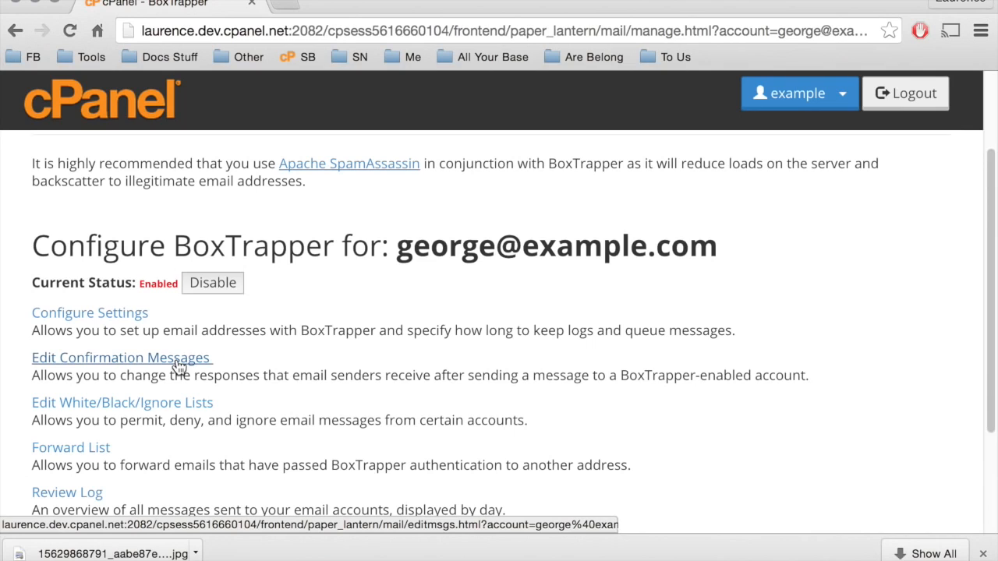
{"action": "left_click", "coordinate": [178, 360]}
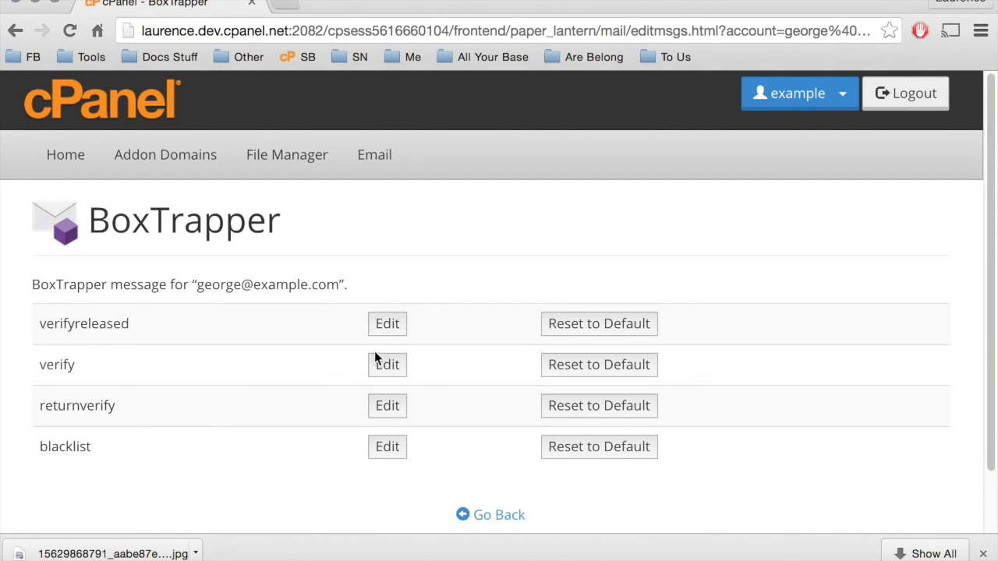
{"action": "left_click", "coordinate": [598, 325]}
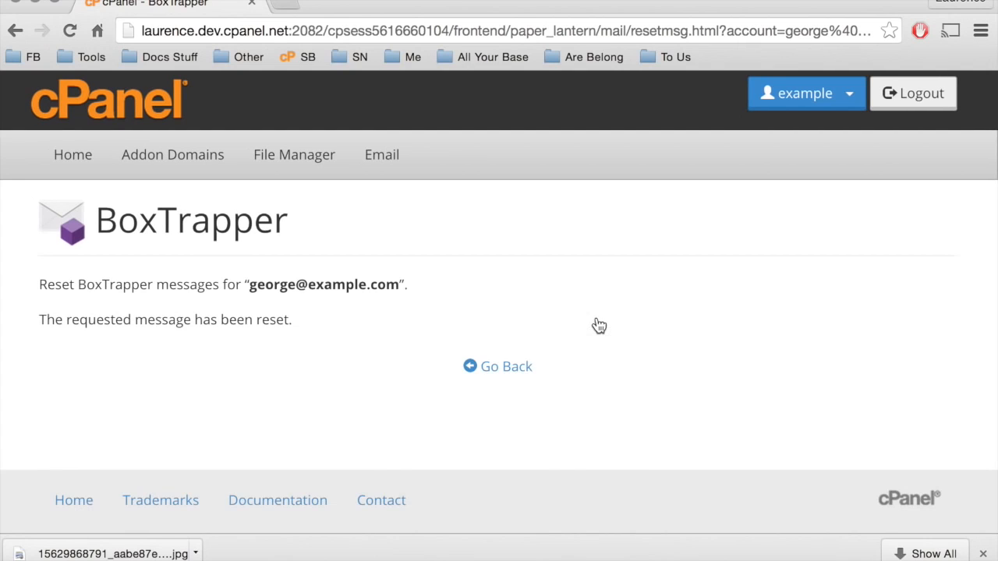
Return to the account's BoxTrapper management page and open its whitelist for editing.
{"action": "left_click", "coordinate": [513, 368]}
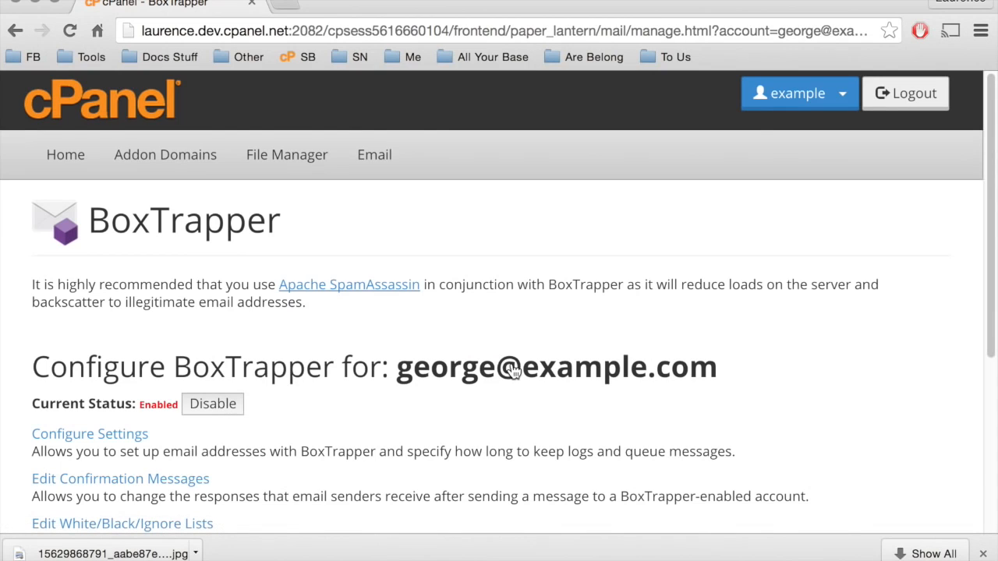
{"action": "scroll", "coordinate": [513, 371], "scroll_direction": "down", "scroll_amount": 4}
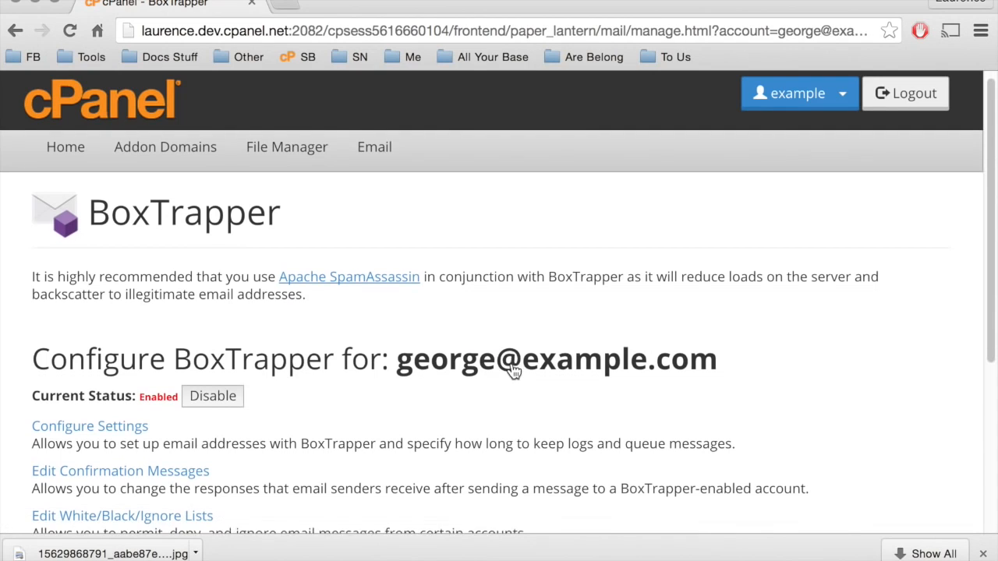
{"action": "scroll", "coordinate": [513, 372], "scroll_direction": "down", "scroll_amount": 2}
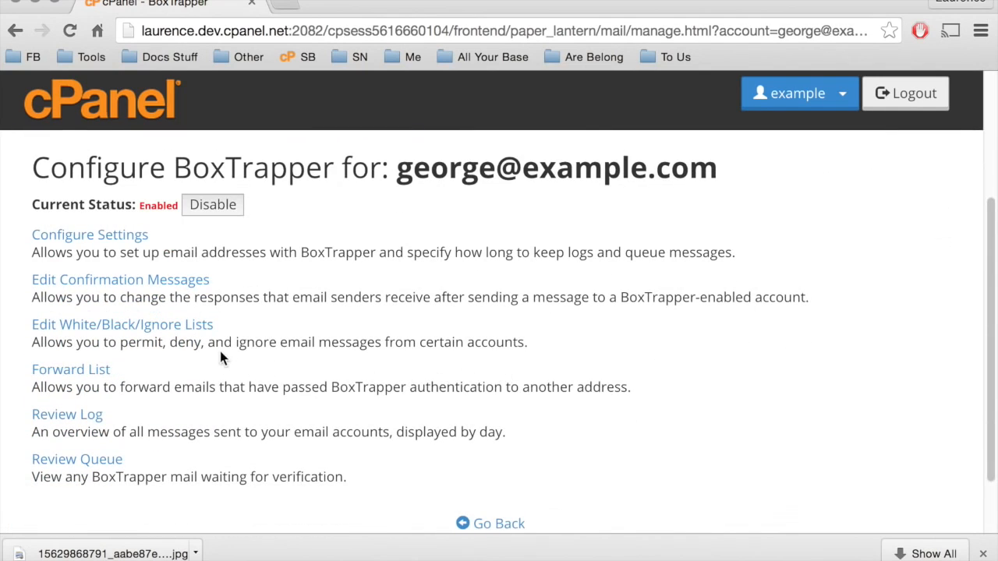
{"action": "left_click", "coordinate": [181, 333]}
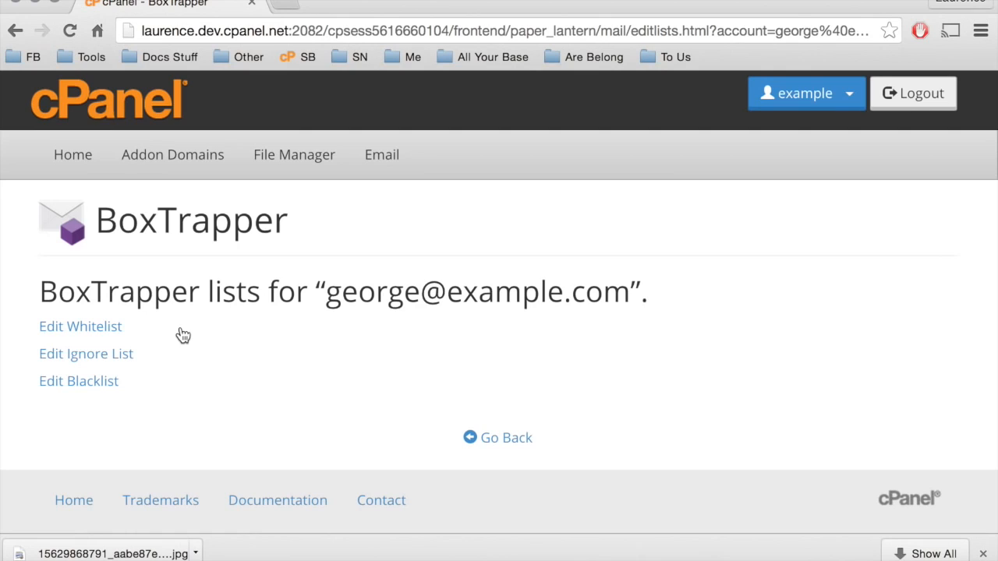
{"action": "left_click", "coordinate": [102, 329]}
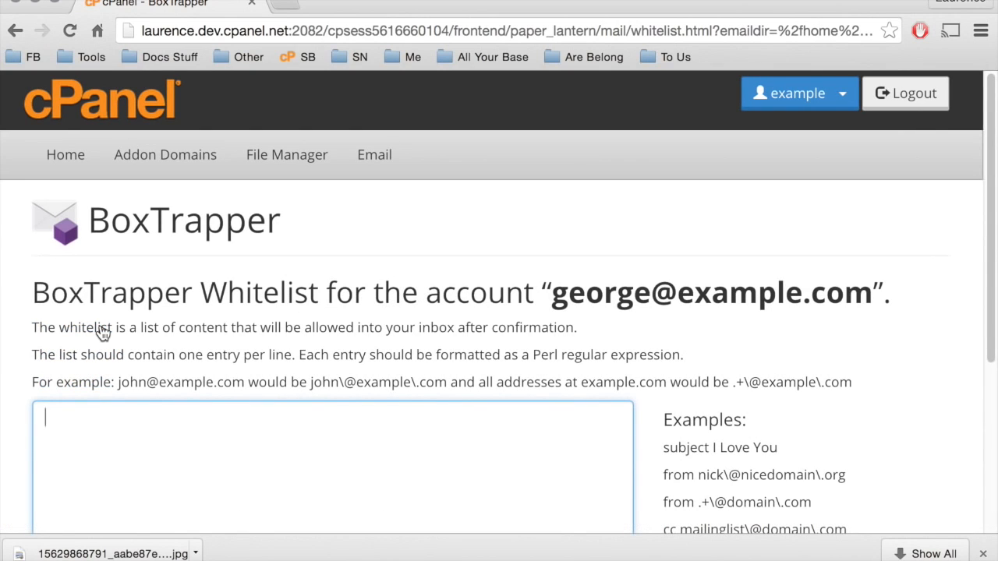
{"action": "scroll", "coordinate": [102, 332], "scroll_direction": "down", "scroll_amount": 2}
{"action": "scroll", "coordinate": [102, 333], "scroll_direction": "down", "scroll_amount": 1}
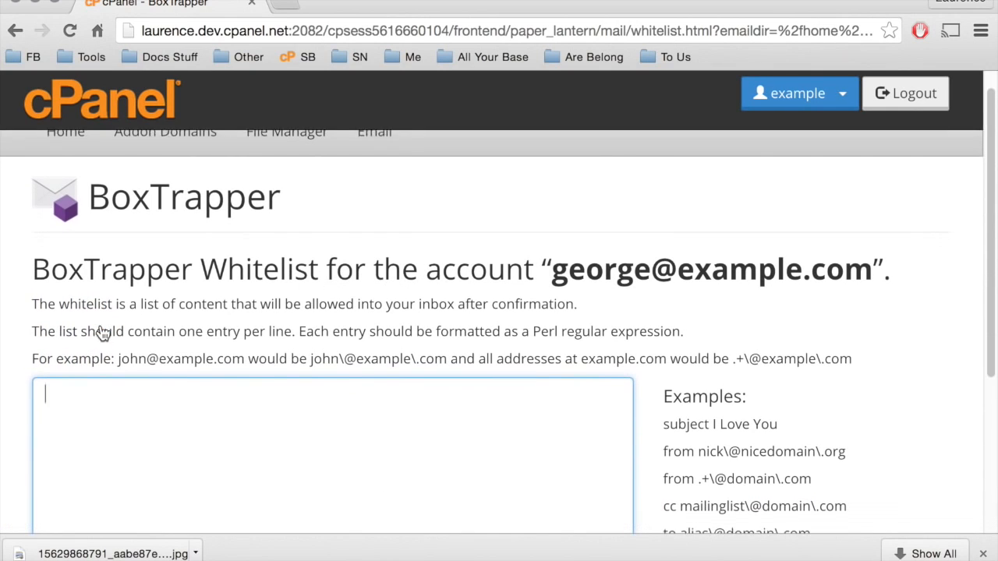
{"action": "scroll", "coordinate": [102, 333], "scroll_direction": "down", "scroll_amount": 3}
{"action": "scroll", "coordinate": [103, 334], "scroll_direction": "down", "scroll_amount": 1}
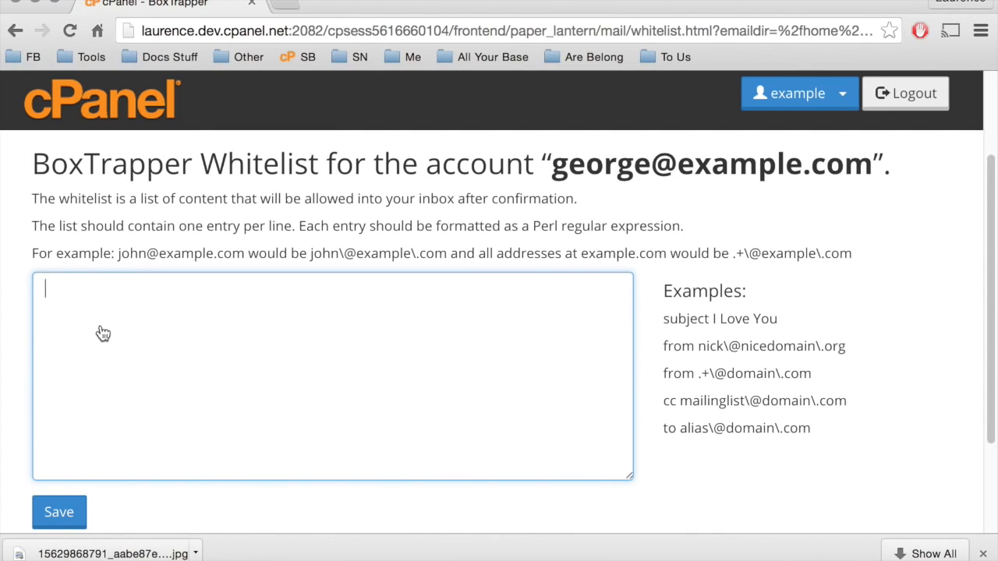
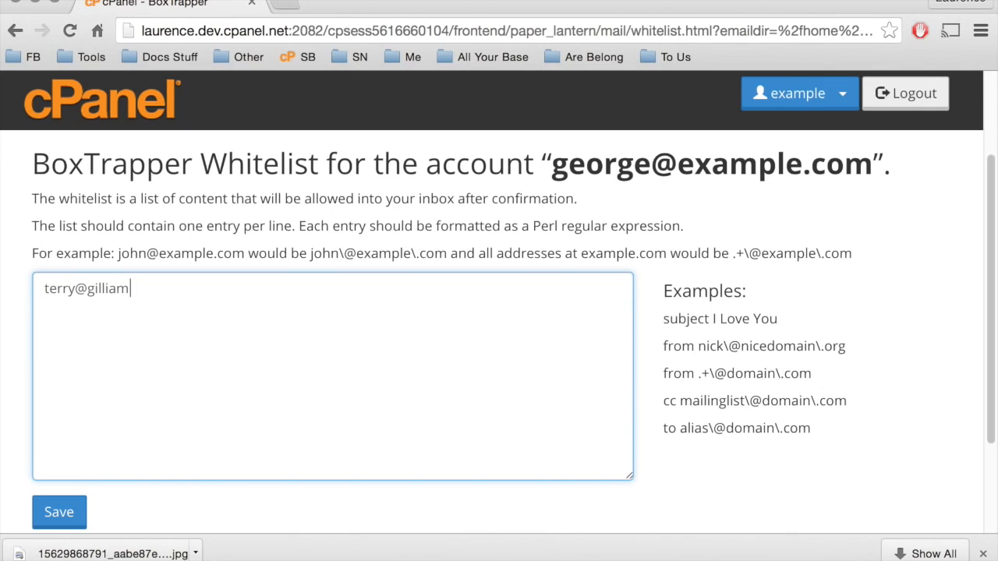
Enter the first allowed sender's e-mail address in the whitelist, with backslashes before the @ sign and the dot.
{"action": "left_click", "coordinate": [76, 289]}
{"action": "type", "text": "\\"}
{"action": "left_click", "coordinate": [133, 289]}
{"action": "type", "text": "\\"}
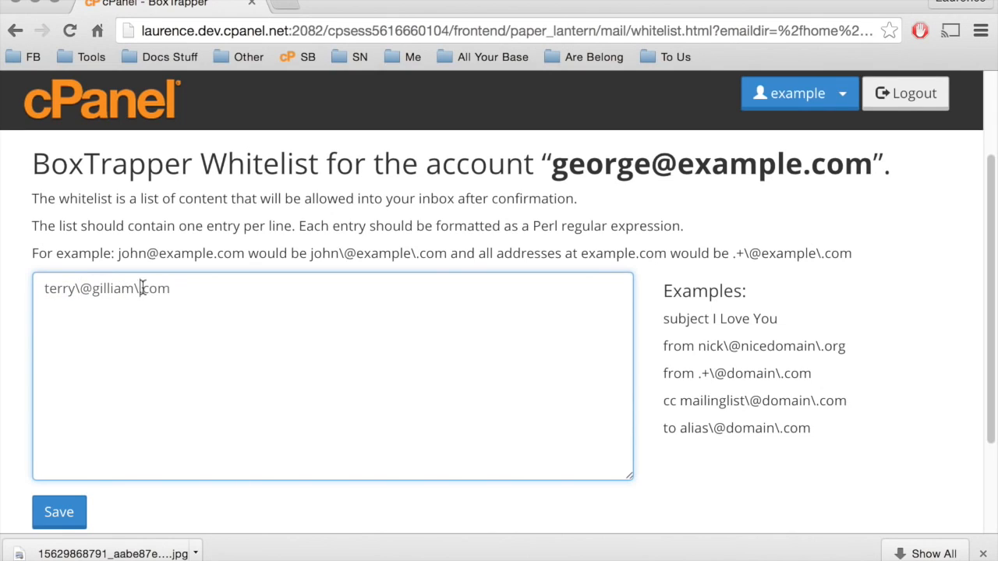
Add a second allowed e-mail address on a new whitelist line, escaped as a Perl regular expression, and save the list.
{"action": "left_click", "coordinate": [197, 289]}
{"action": "key", "text": "Return"}
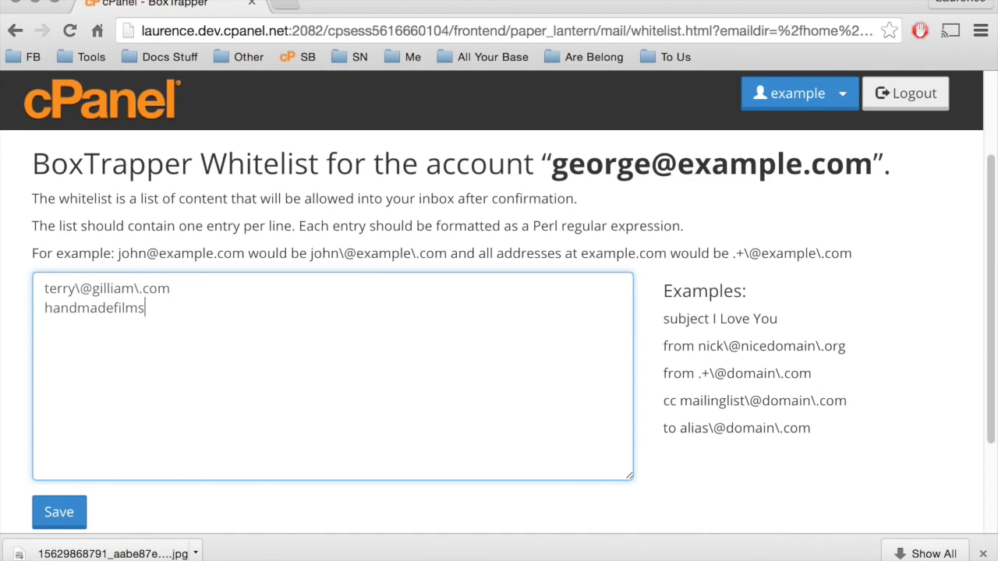
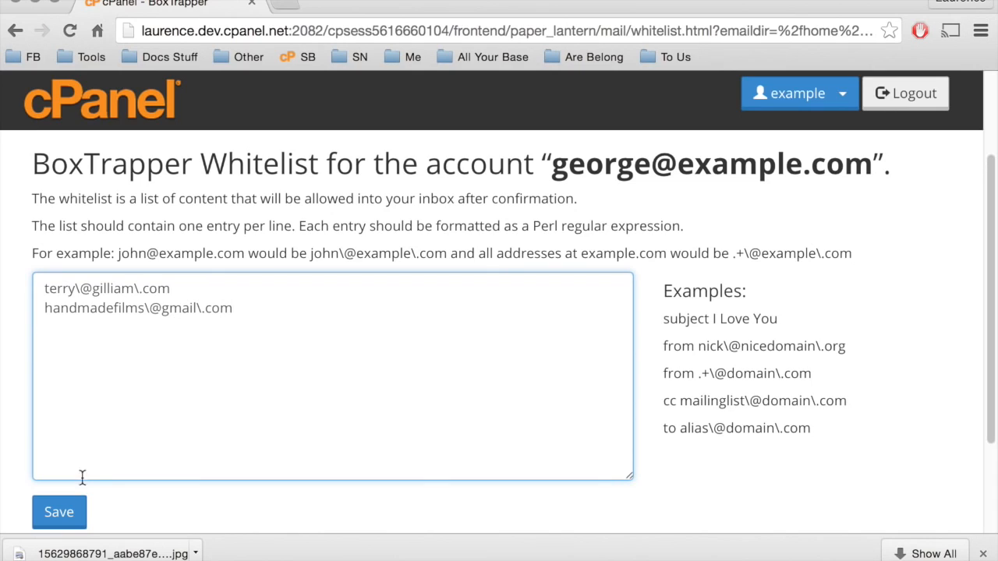
{"action": "left_click", "coordinate": [58, 513]}
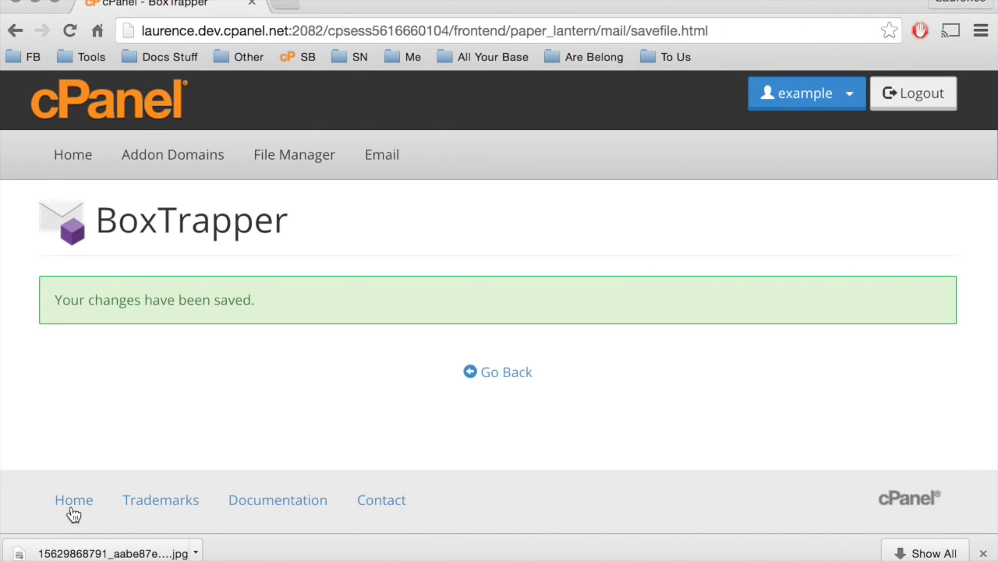
Return to the account's BoxTrapper management page and open the Forward List Editor.
{"action": "left_click", "coordinate": [515, 373]}
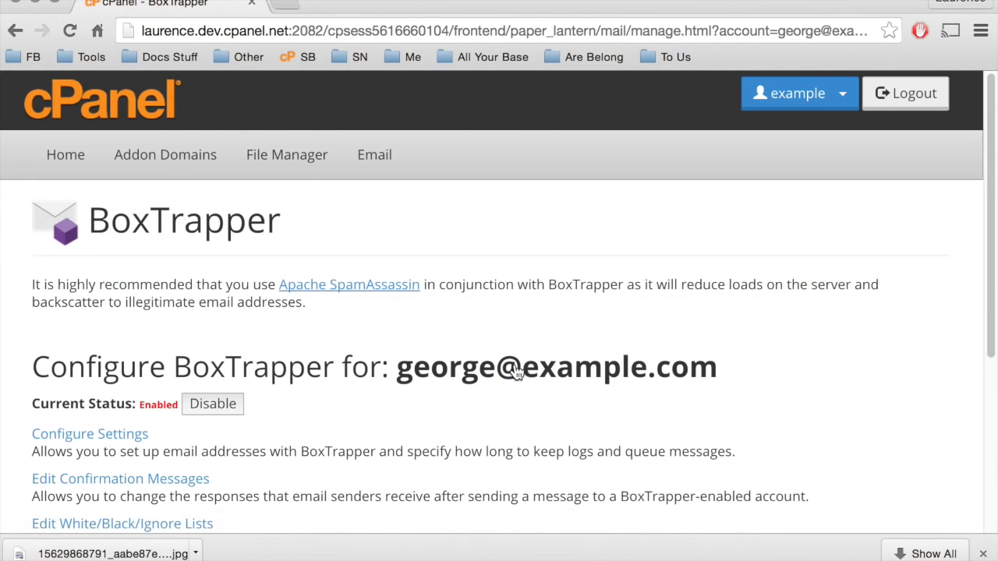
{"action": "scroll", "coordinate": [515, 373], "scroll_direction": "down", "scroll_amount": 5}
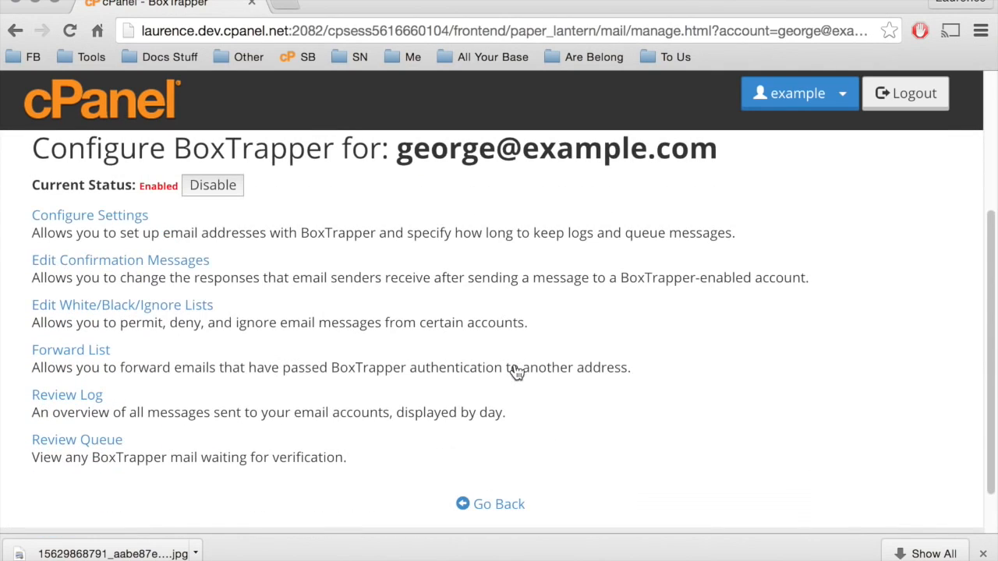
{"action": "left_click", "coordinate": [90, 357]}
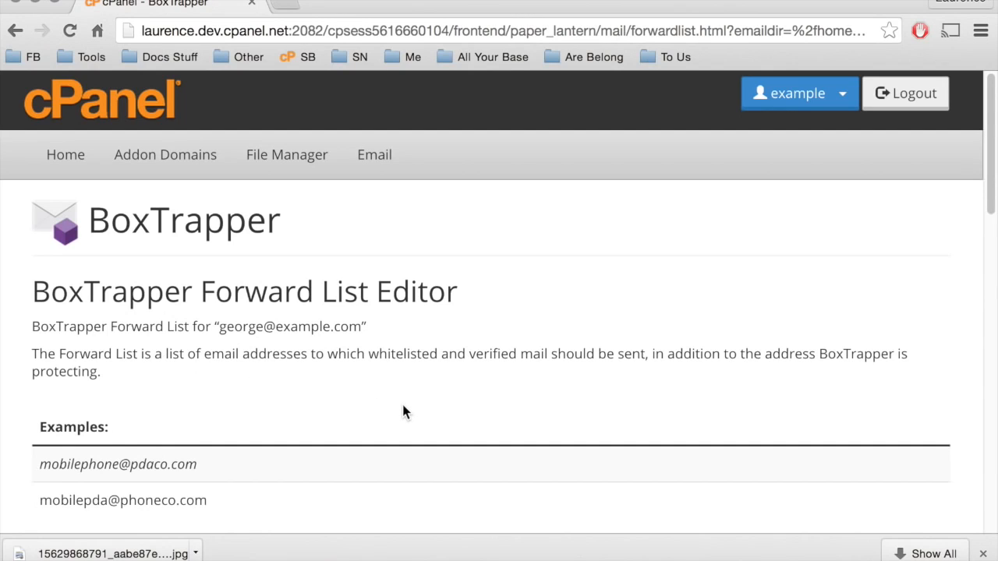
{"action": "scroll", "coordinate": [403, 411], "scroll_direction": "down", "scroll_amount": 3}
{"action": "scroll", "coordinate": [403, 412], "scroll_direction": "down", "scroll_amount": 5}
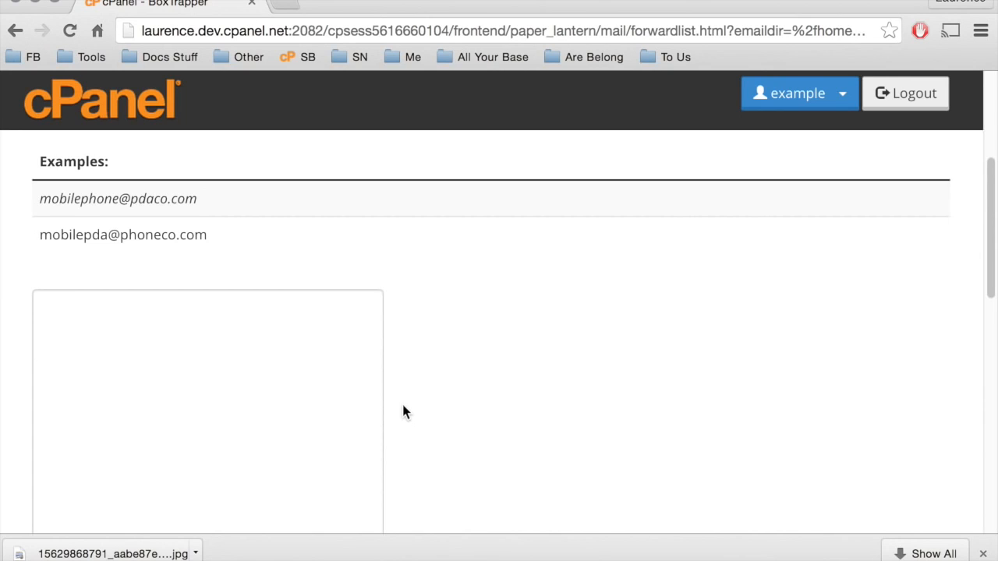
Enter the recipient's forwarding e-mail address in the BoxTrapper forward list and save the list.
{"action": "left_click", "coordinate": [290, 378]}
{"action": "type", "text": "passthebuck"}
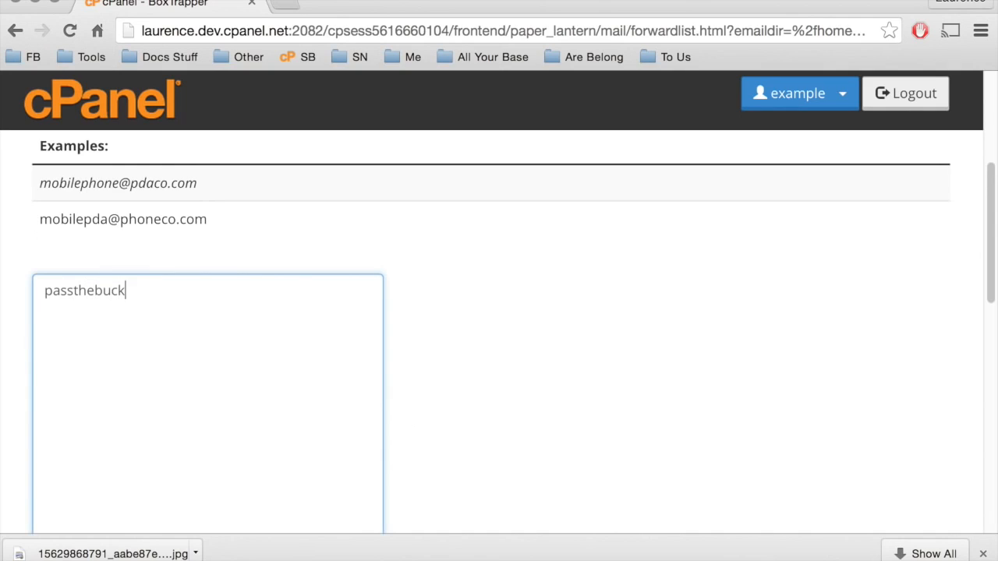
{"action": "type", "text": "@example.com"}
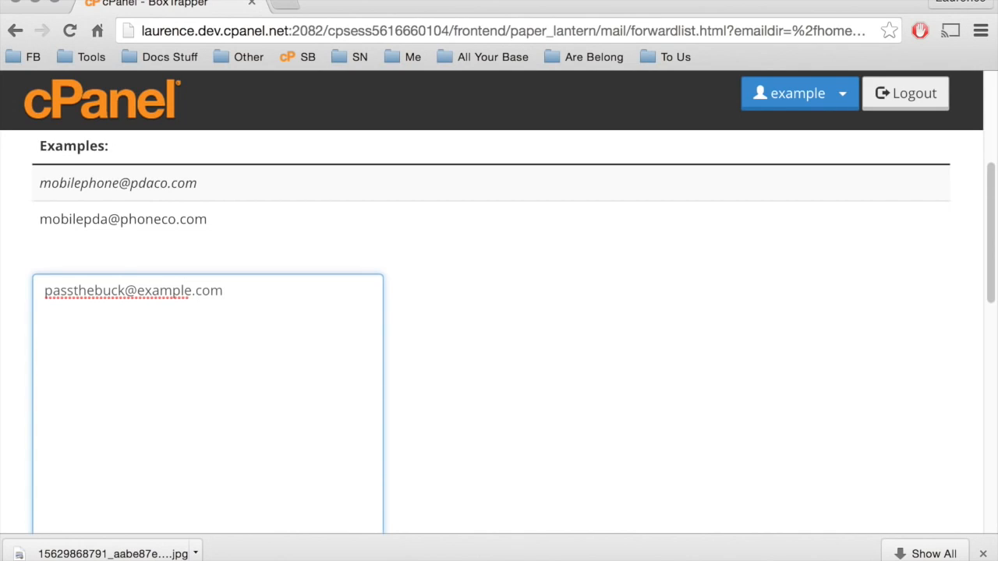
{"action": "scroll", "coordinate": [499, 327], "scroll_direction": "down", "scroll_amount": 5}
{"action": "scroll", "coordinate": [499, 328], "scroll_direction": "down", "scroll_amount": 5}
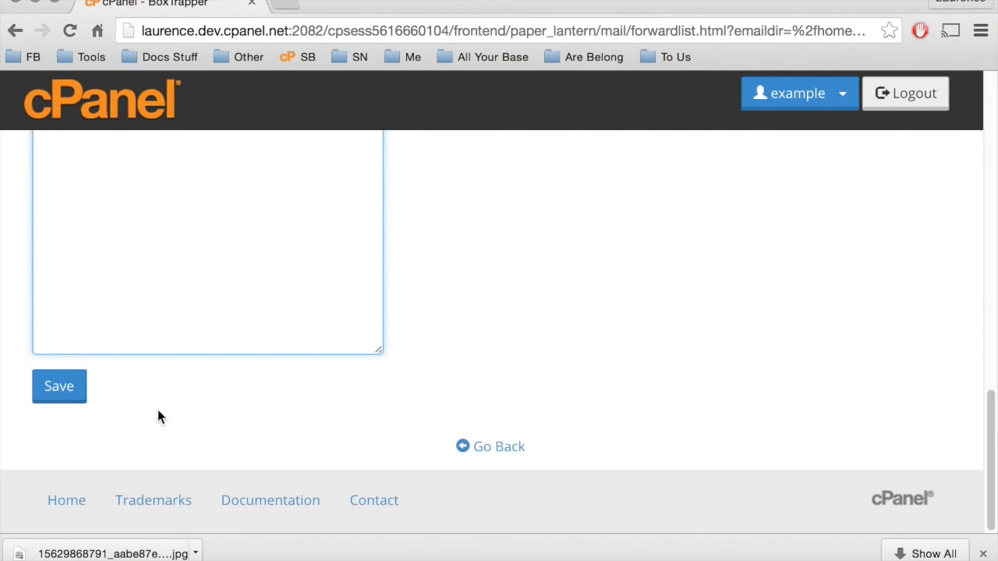
{"action": "left_click", "coordinate": [70, 398]}
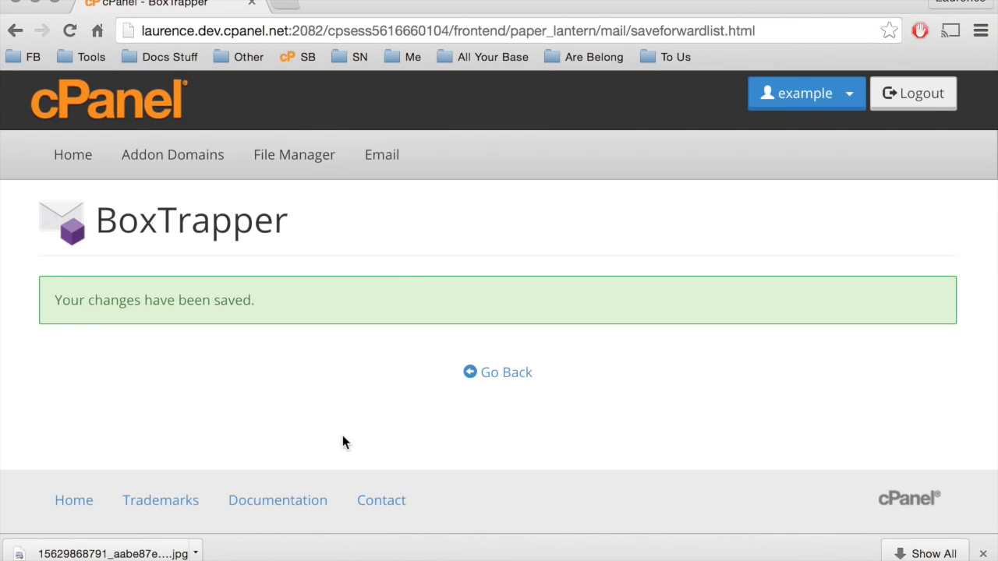
Return to the account's BoxTrapper management page and open its message log for review.
{"action": "left_click", "coordinate": [501, 382]}
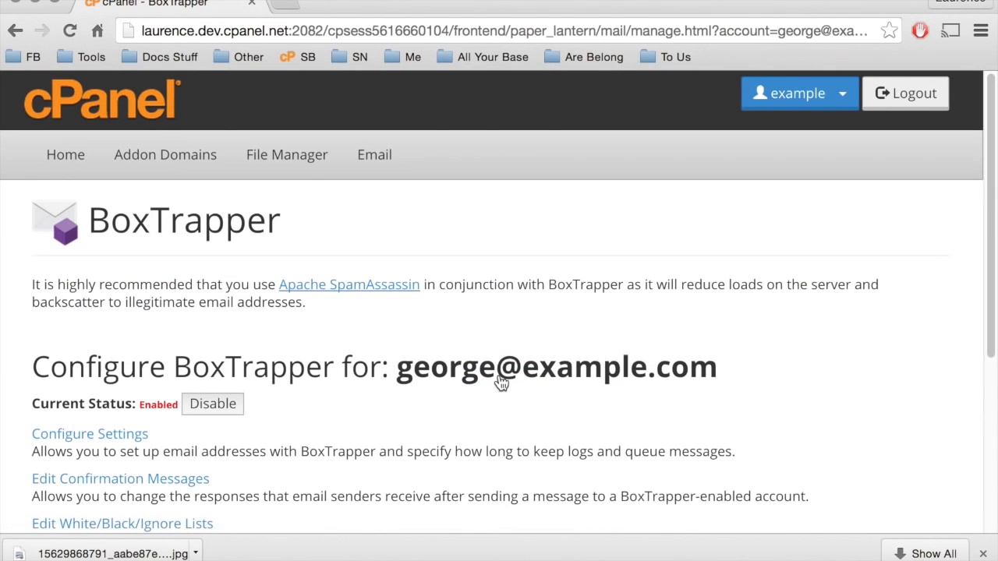
{"action": "scroll", "coordinate": [502, 382], "scroll_direction": "down", "scroll_amount": 1}
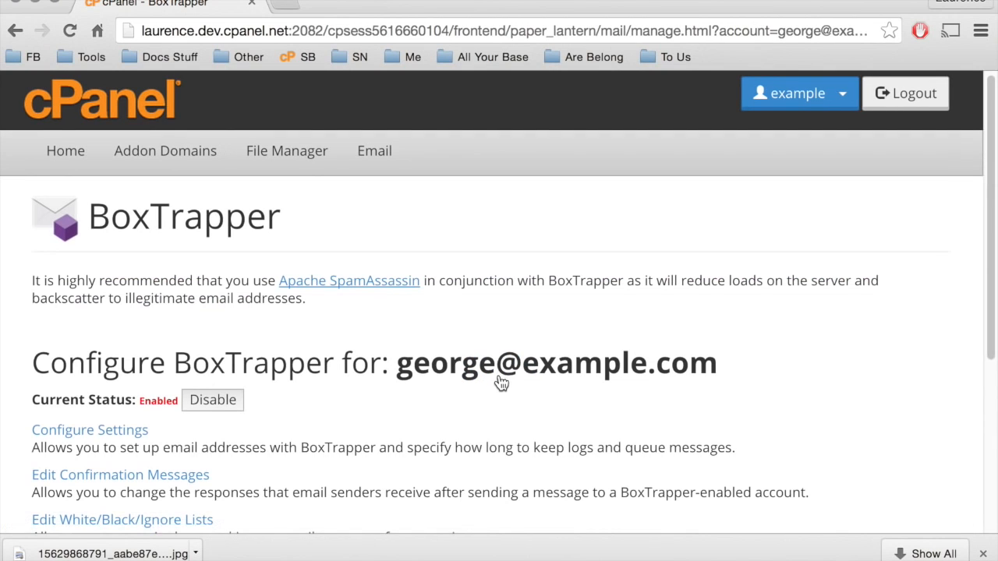
{"action": "scroll", "coordinate": [502, 382], "scroll_direction": "down", "scroll_amount": 5}
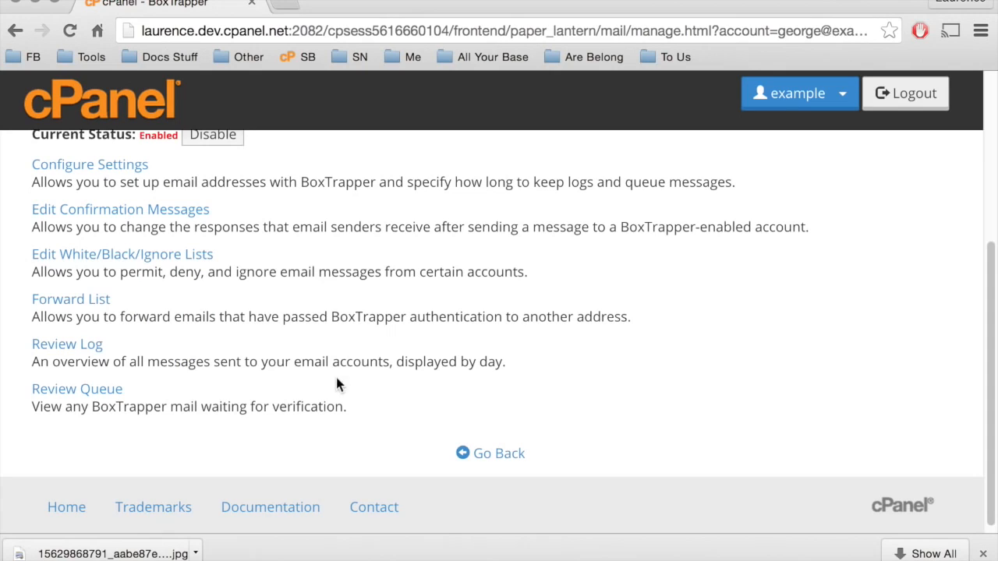
{"action": "left_click", "coordinate": [76, 349]}
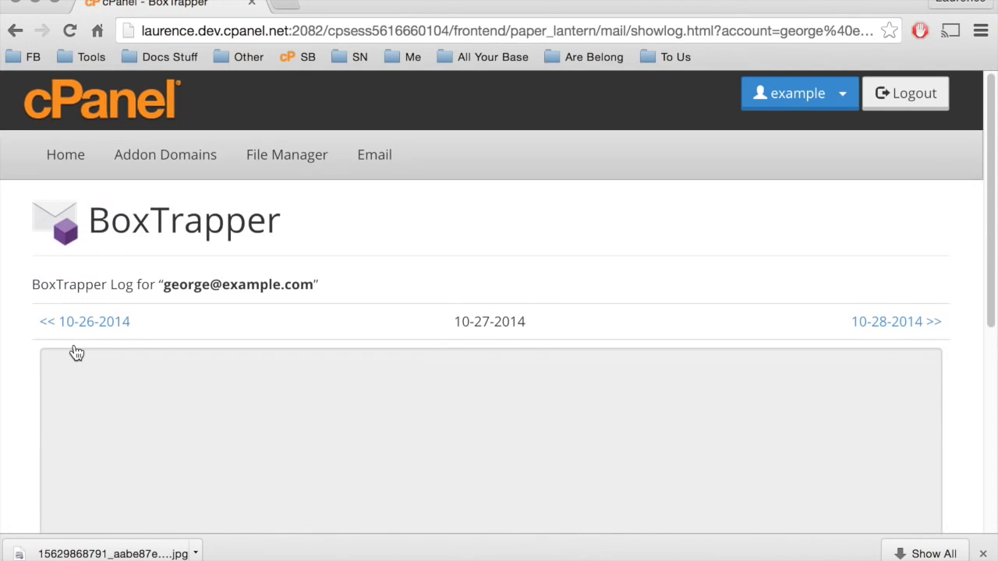
Examine the BoxTrapper log for 10-27-2014, 10-28-2014 and 10-29-2014, moving forward one day at a time.
{"action": "scroll", "coordinate": [73, 349], "scroll_direction": "down", "scroll_amount": 3}
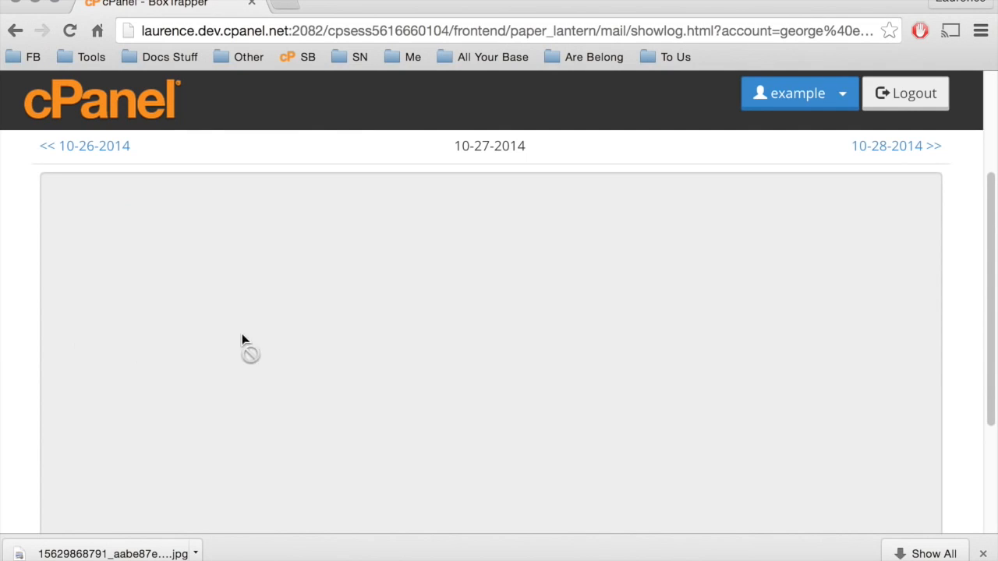
{"action": "left_click", "coordinate": [874, 155]}
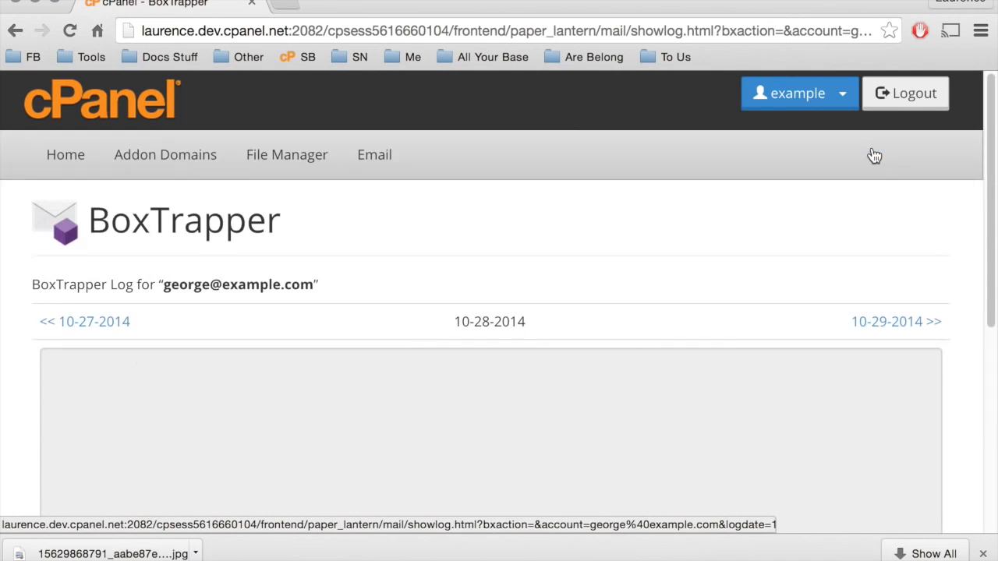
{"action": "left_click", "coordinate": [895, 326]}
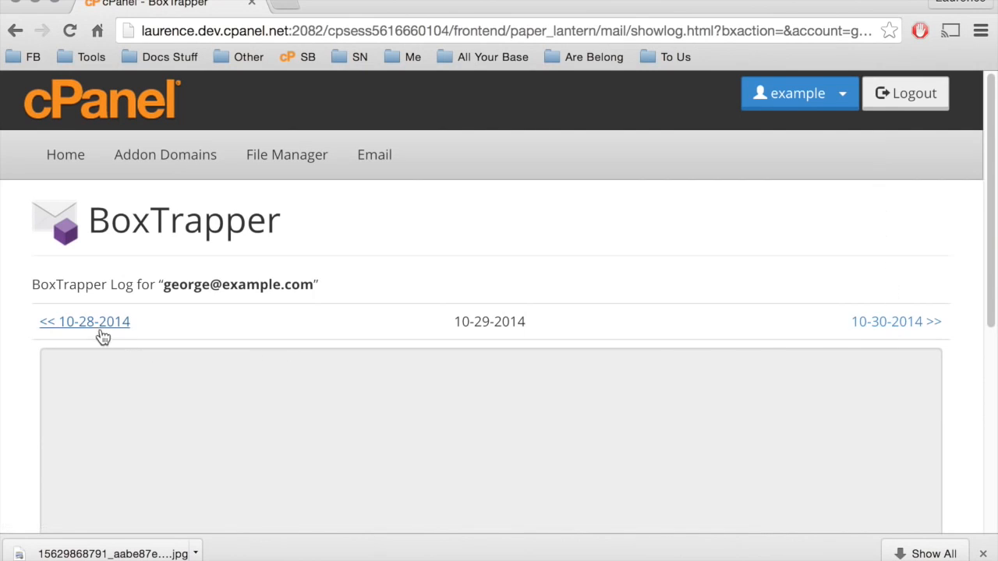
{"action": "scroll", "coordinate": [92, 326], "scroll_direction": "down", "scroll_amount": 1}
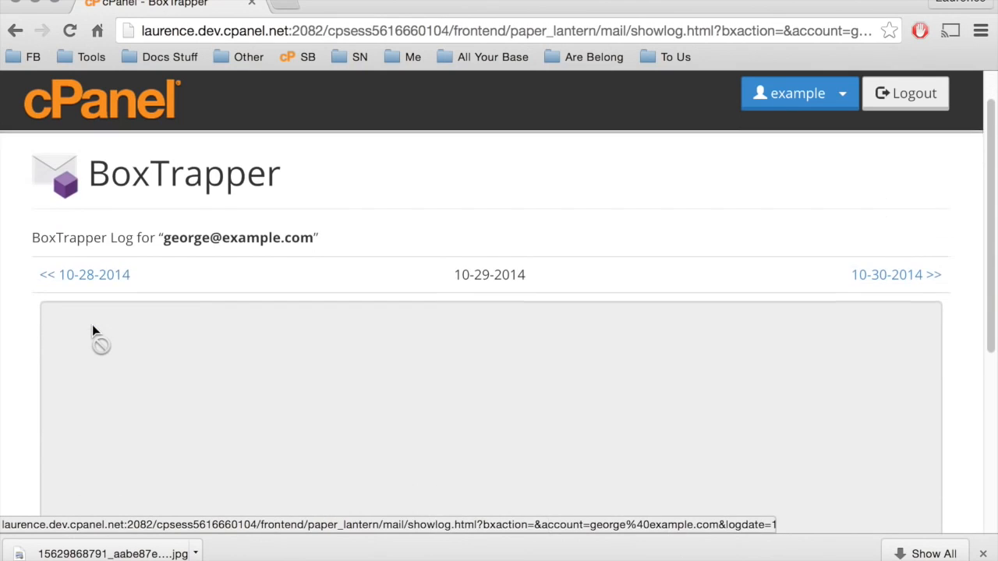
{"action": "scroll", "coordinate": [92, 326], "scroll_direction": "down", "scroll_amount": 2}
{"action": "scroll", "coordinate": [92, 326], "scroll_direction": "down", "scroll_amount": 4}
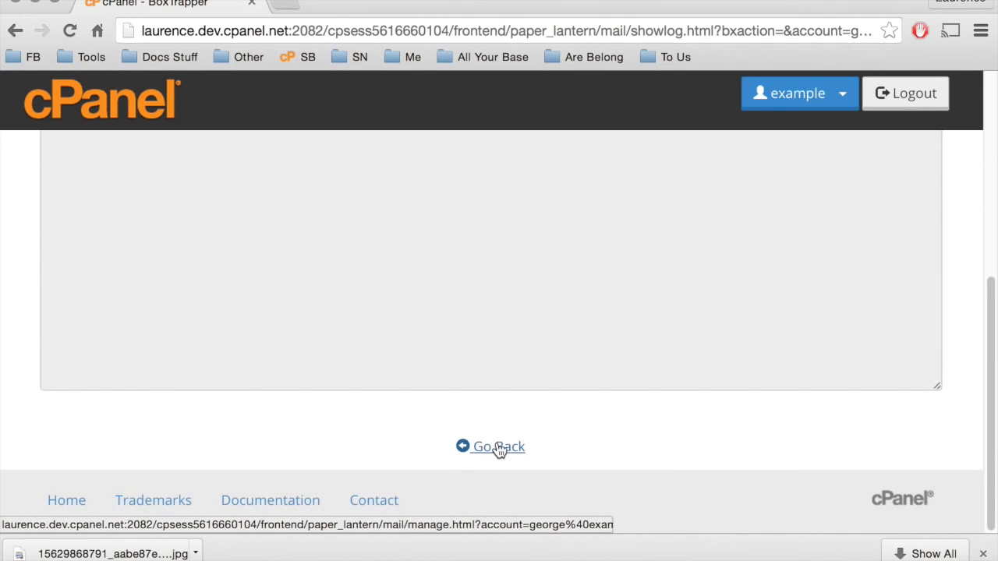
Leave the log for the account's BoxTrapper management page and open the queue of mail waiting for verification.
{"action": "left_click", "coordinate": [498, 448]}
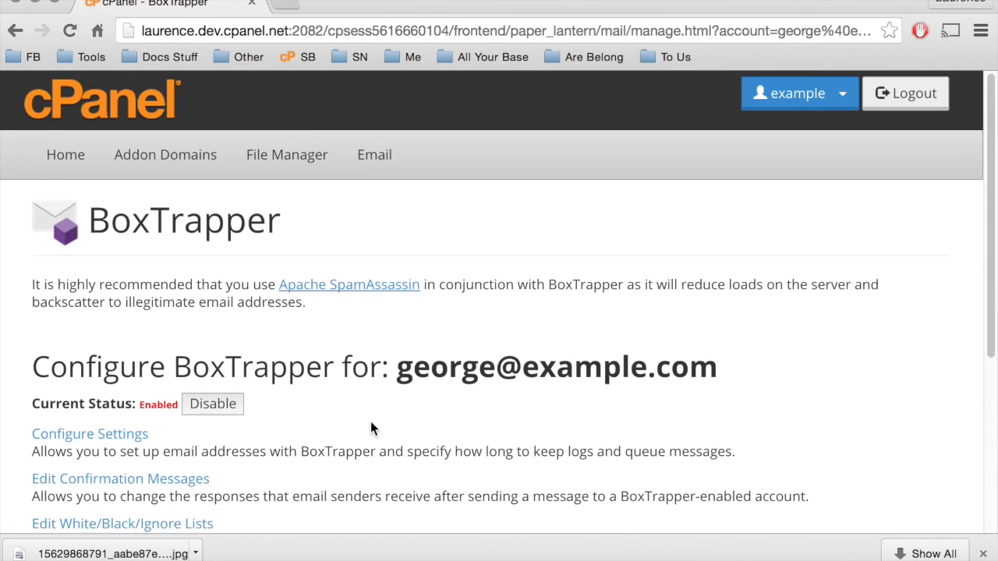
{"action": "scroll", "coordinate": [338, 413], "scroll_direction": "down", "scroll_amount": 4}
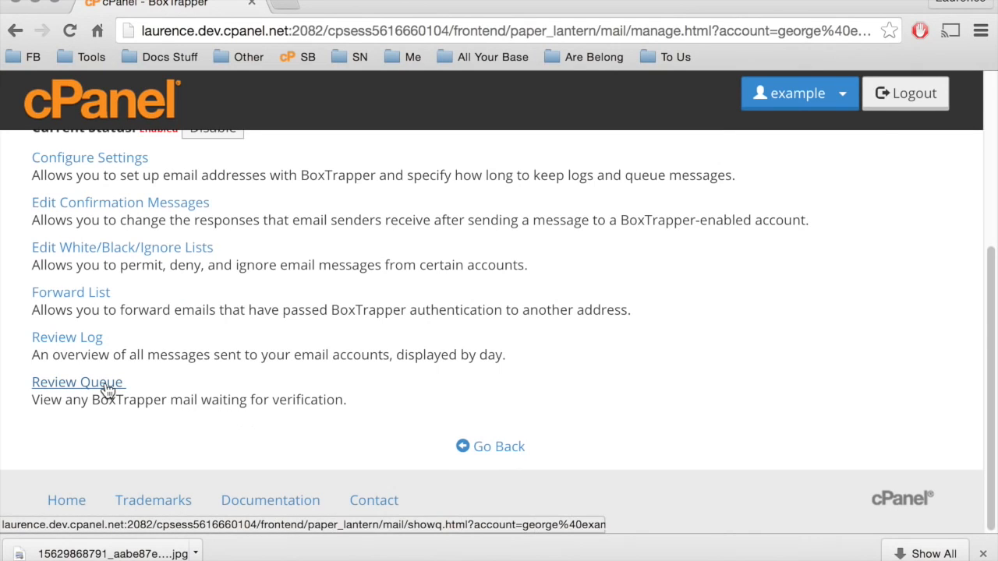
{"action": "left_click", "coordinate": [108, 389]}
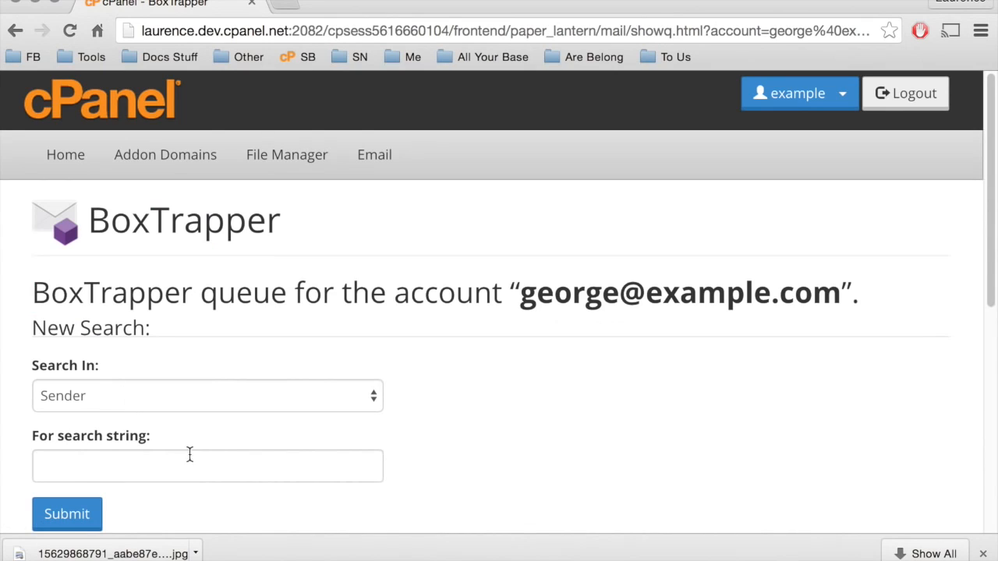
Search the BoxTrapper queue by Sender for a specific sender's e-mail address.
{"action": "left_click", "coordinate": [208, 473]}
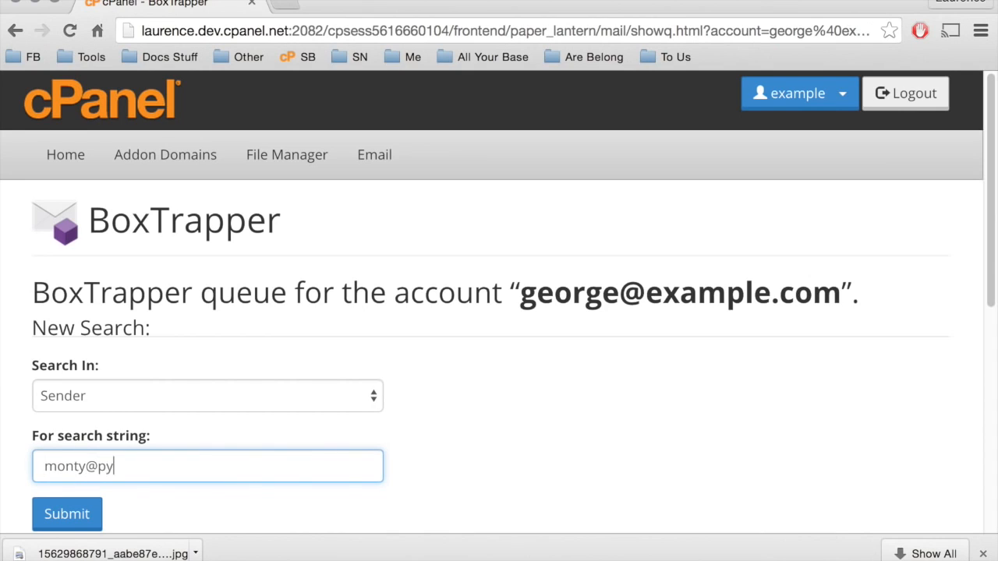
{"action": "scroll", "coordinate": [64, 181], "scroll_direction": "down", "scroll_amount": 1}
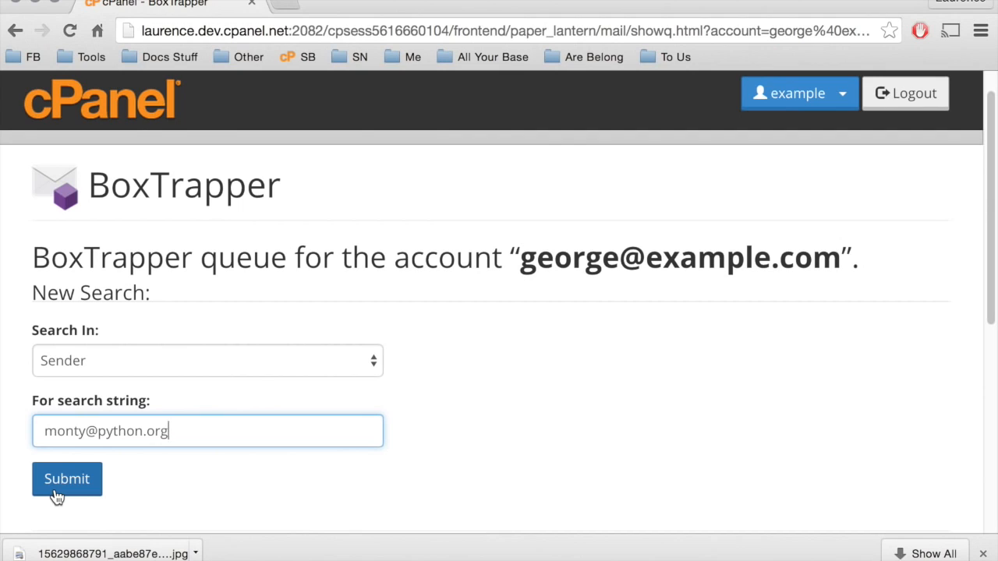
{"action": "left_click", "coordinate": [57, 497]}
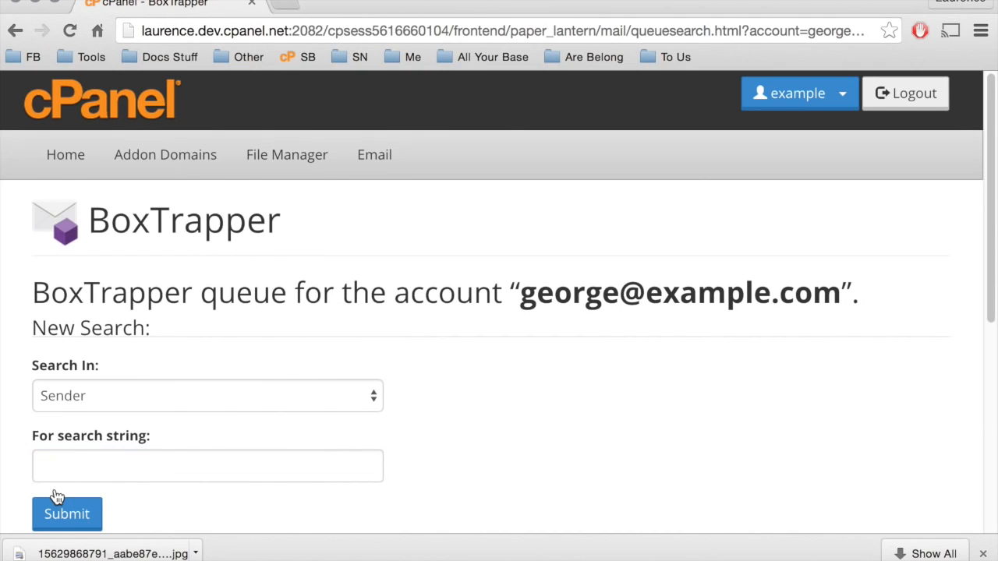
Choose the Whitelist and Deliver action below the queue search results, then go back to the BoxTrapper configuration page without submitting.
{"action": "scroll", "coordinate": [193, 491], "scroll_direction": "down", "scroll_amount": 2}
{"action": "scroll", "coordinate": [193, 491], "scroll_direction": "down", "scroll_amount": 3}
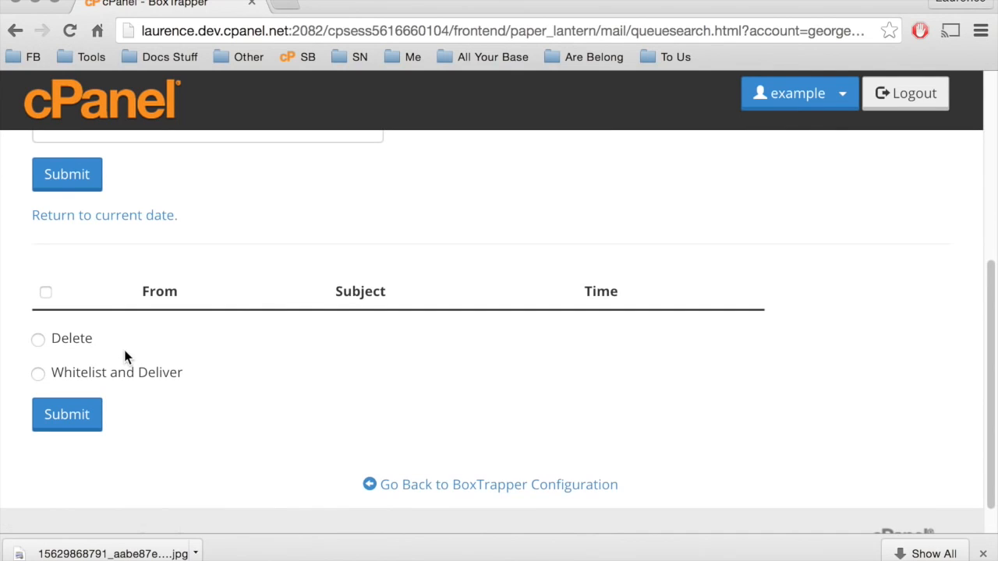
{"action": "left_click", "coordinate": [36, 374]}
{"action": "left_click", "coordinate": [36, 373]}
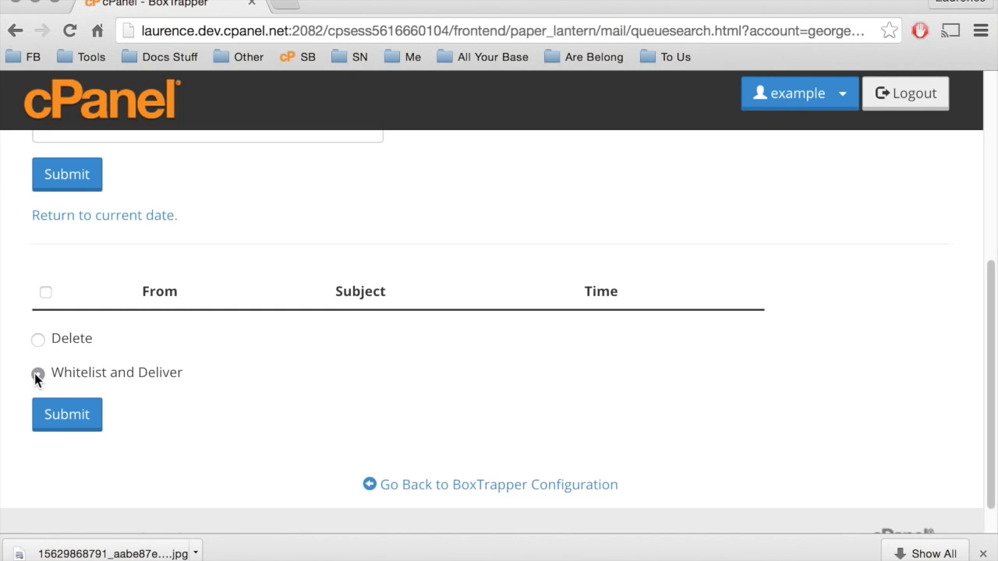
{"action": "left_click", "coordinate": [406, 494]}
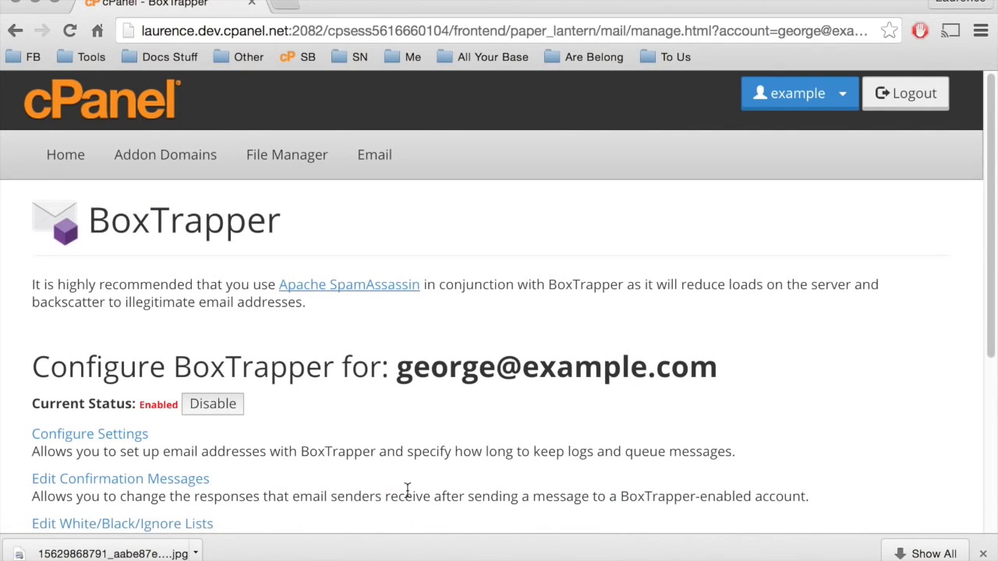
{"action": "mouse_move", "coordinate": [871, 558]}
{"action": "left_click", "coordinate": [752, 557]}
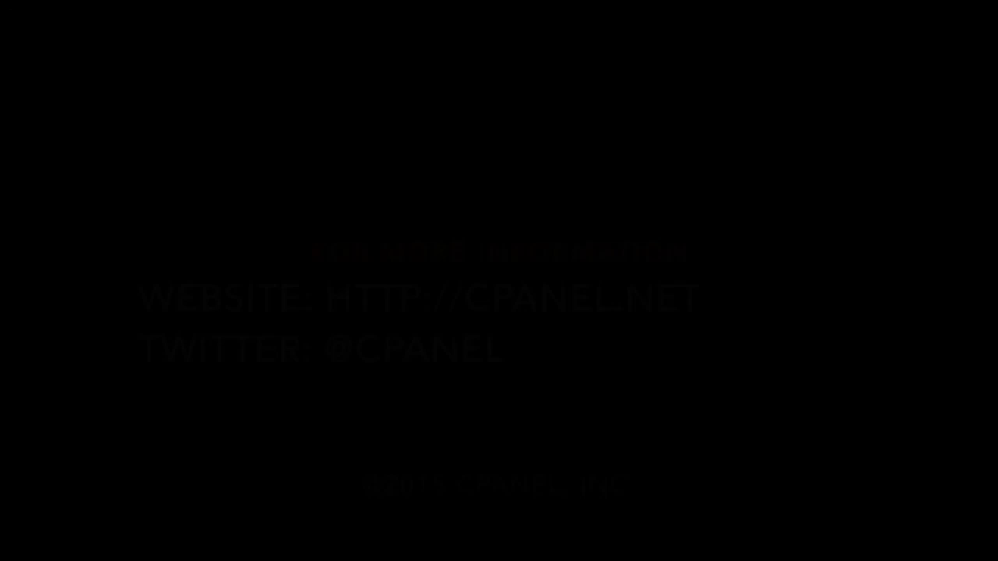